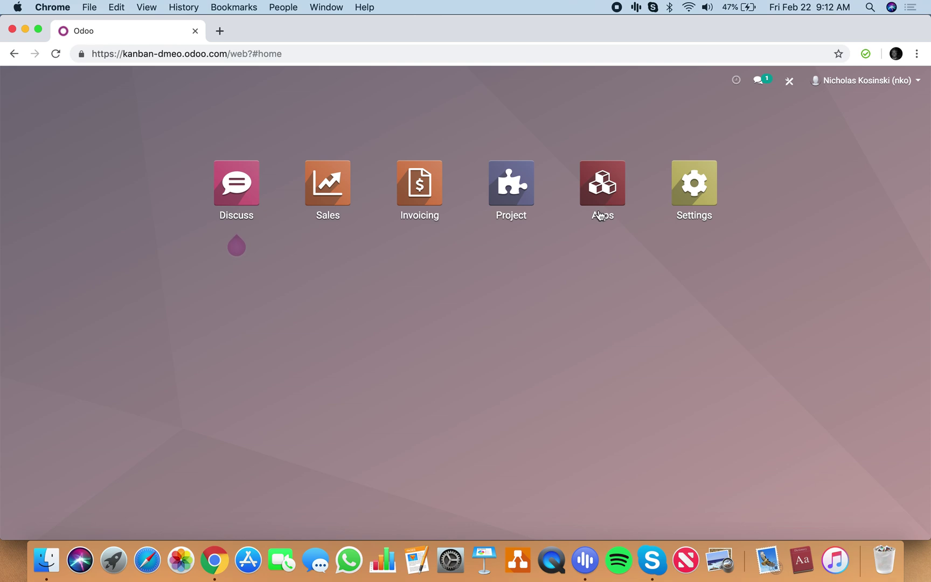
Step: Activate developer mode from Odoo Settings, then open the Project app
left_click(696, 183)
left_click(811, 296)
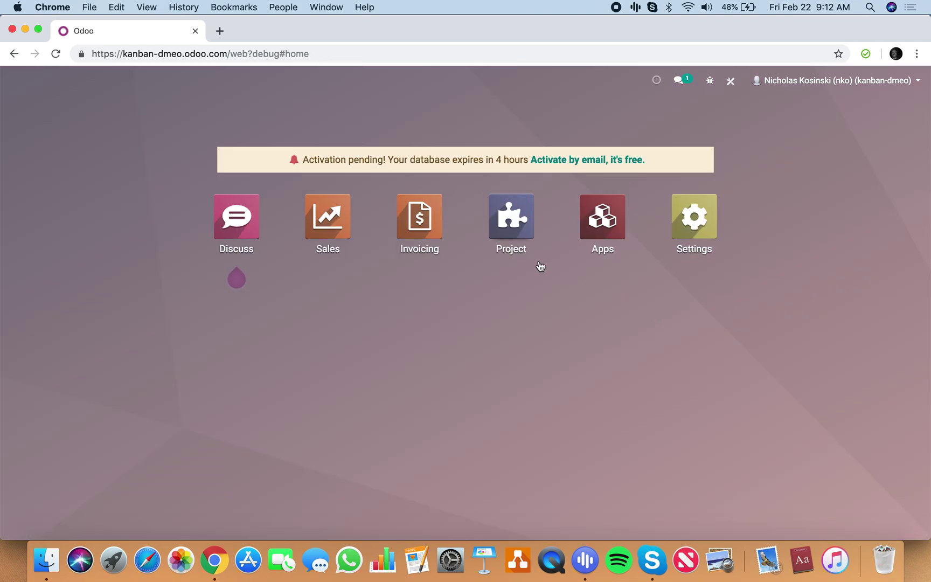
left_click(517, 245)
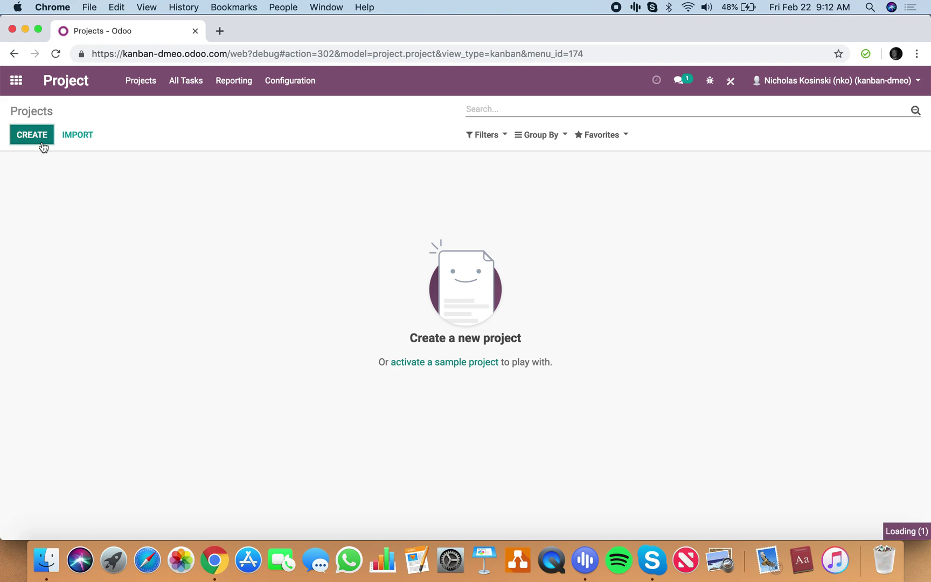
Step: Create a new project named 'test'
left_click(41, 141)
type("test")
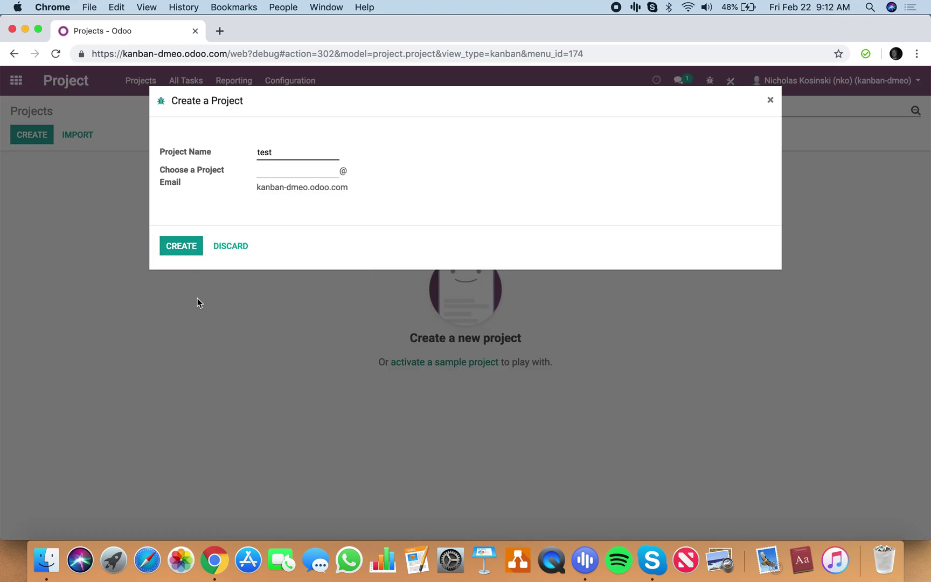
left_click(182, 246)
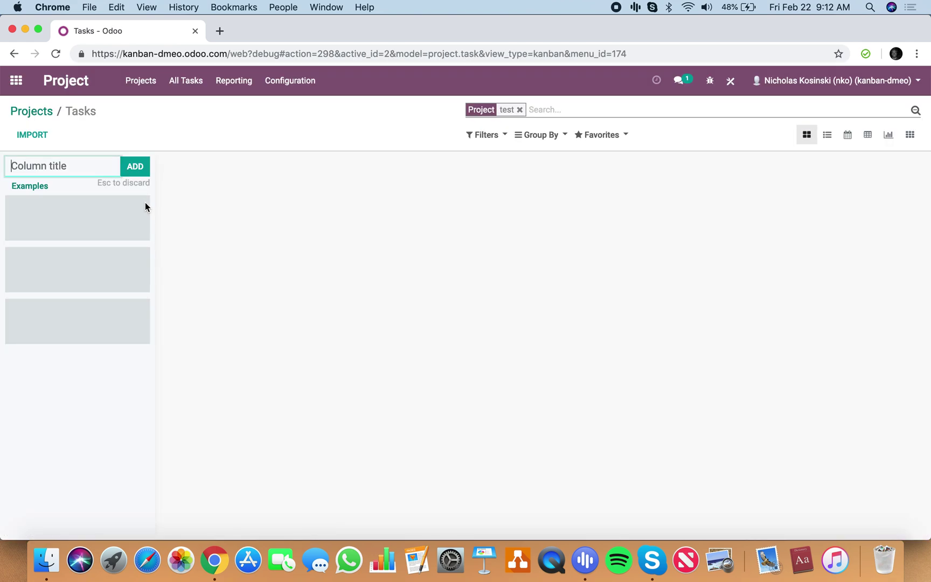
Step: Add 'New' and 'Old' stage columns to the test project
left_click(210, 187)
left_click(42, 171)
type("New")
key("Return")
type("Old")
key("Return")
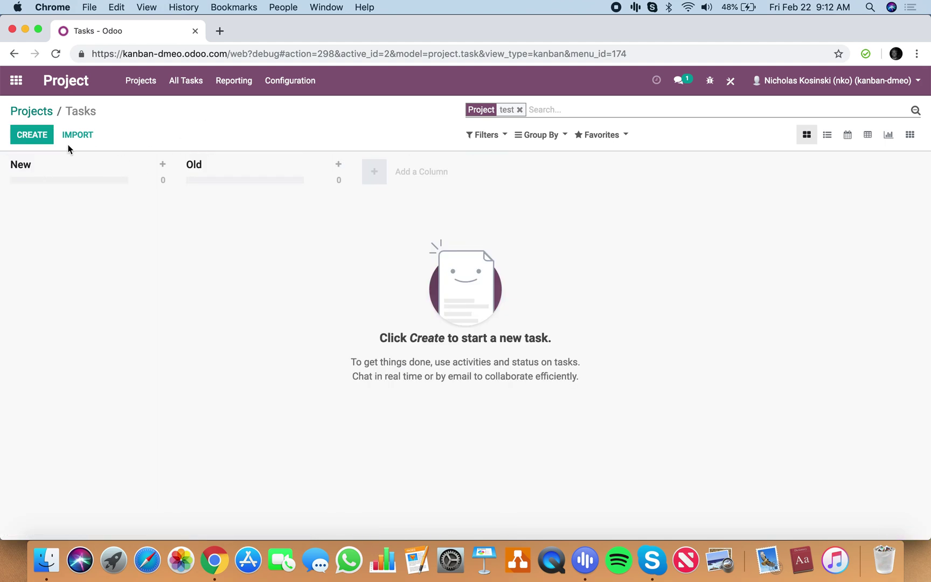
Step: Quick-create a task 'Test' in the New stage and open it for editing
left_click(28, 136)
type("Tes")
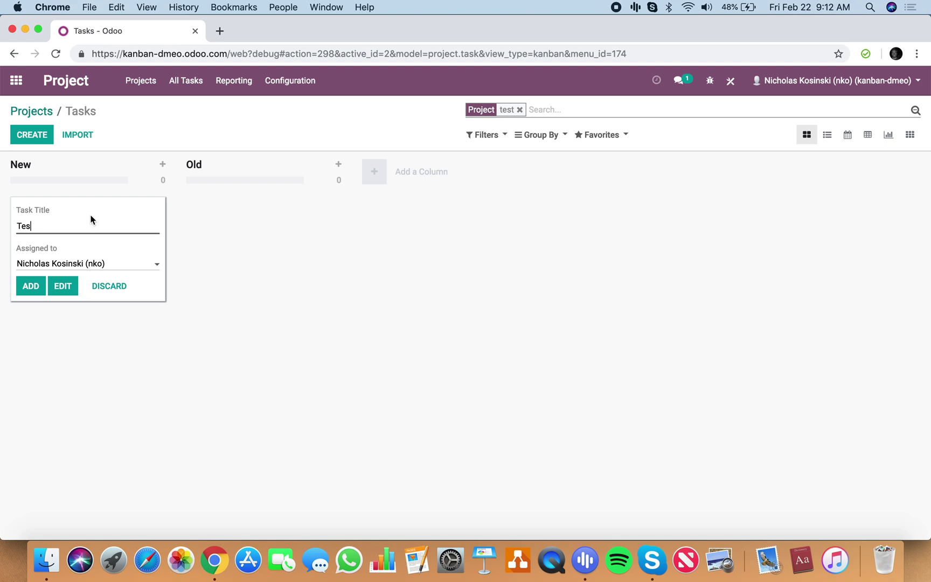
type("t")
left_click(60, 288)
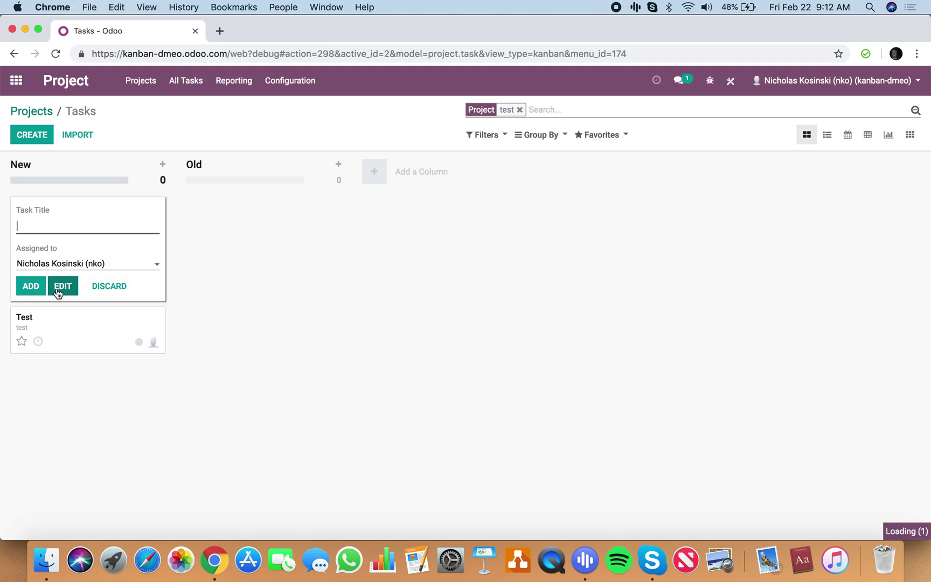
Step: In Studio, add a selection field to the task form with values Hot and Cold
left_click(733, 93)
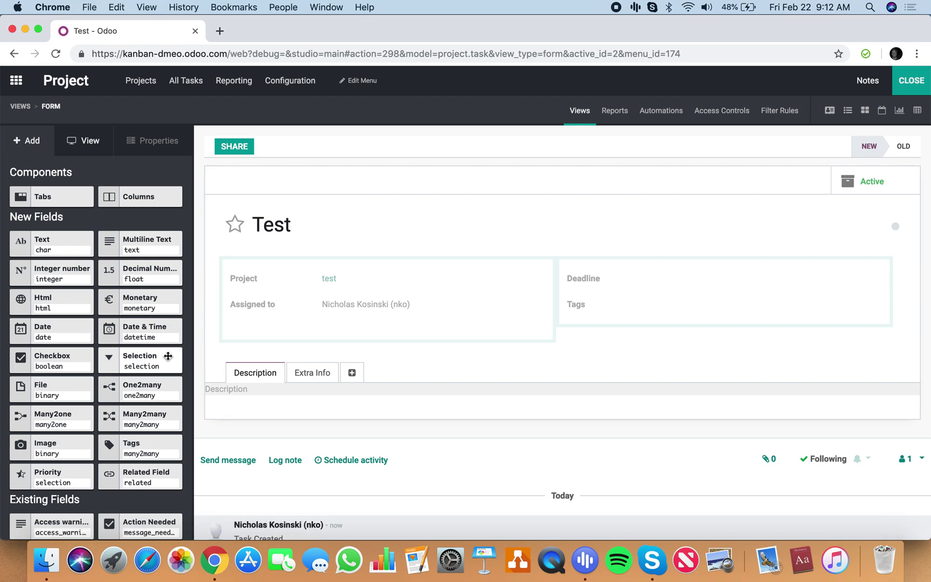
left_click_drag(168, 356, 296, 325)
left_click(435, 168)
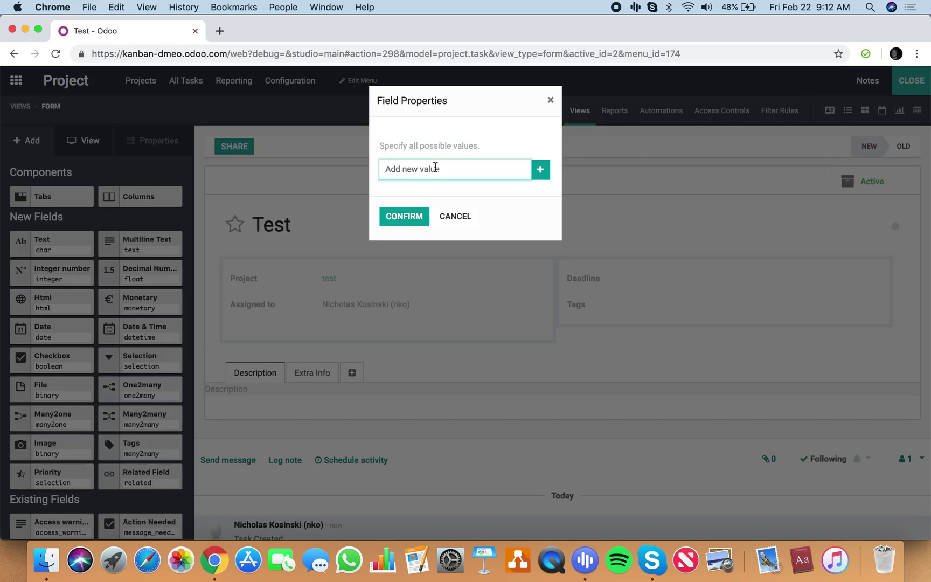
type("Hot")
key("Return")
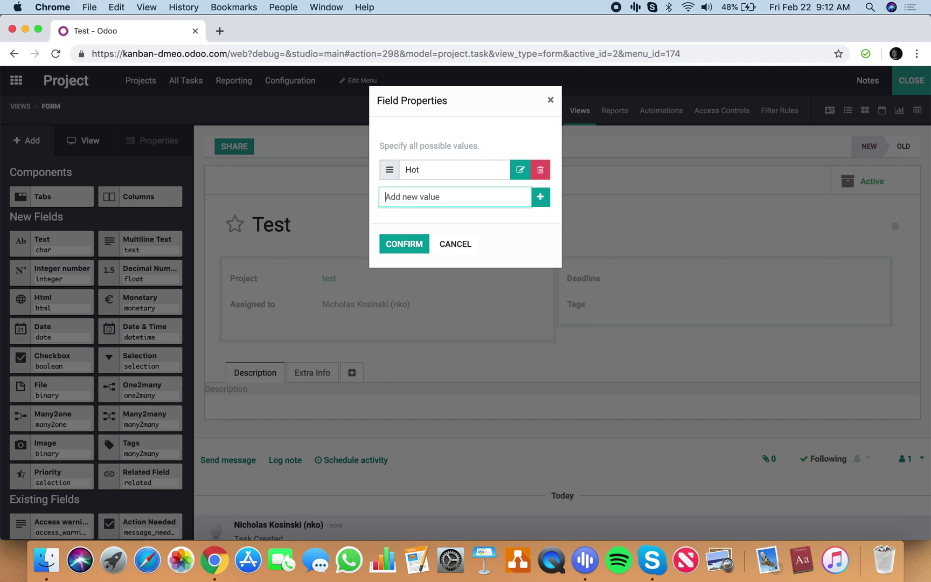
type("Cold")
key("Return")
left_click(517, 126)
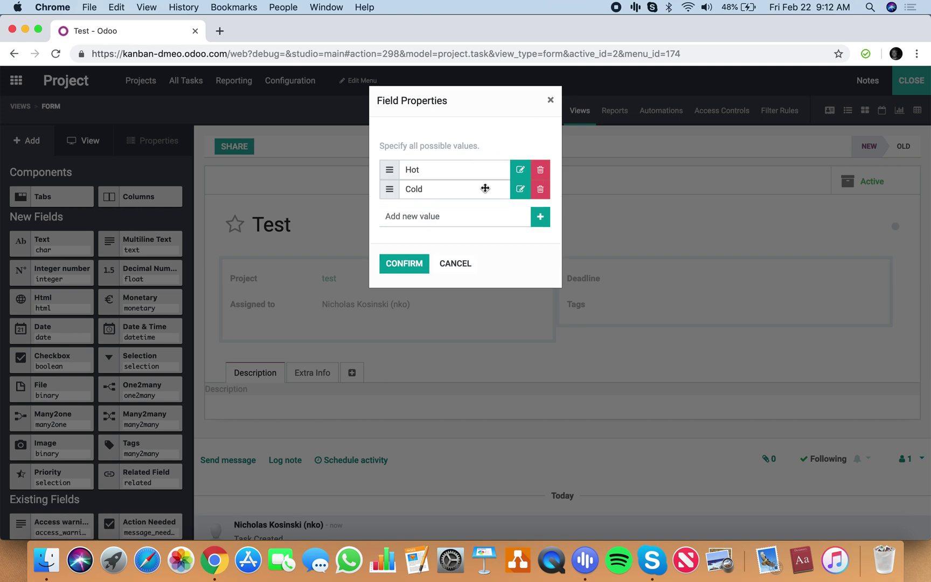
left_click(408, 264)
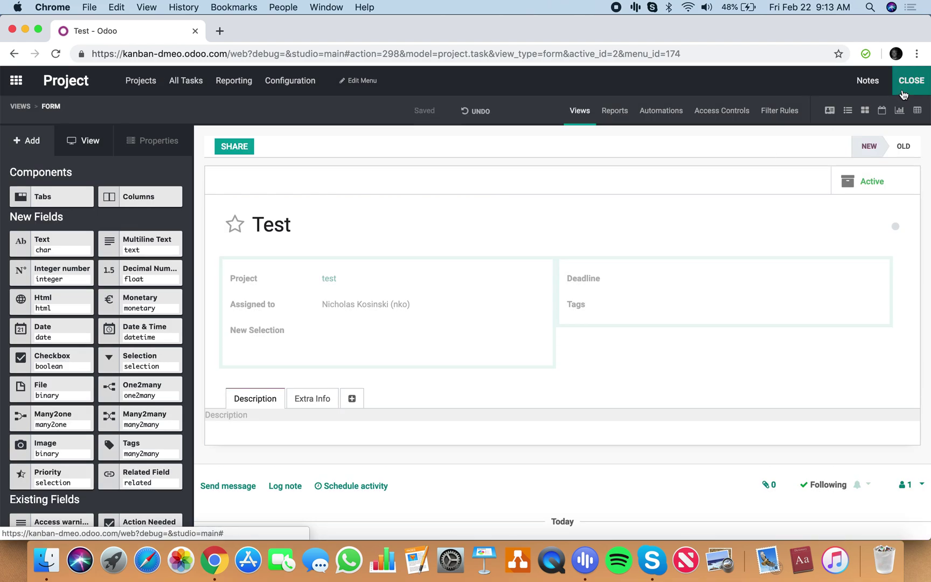
Step: Label the new selection field 'Temp!' and close Studio
left_click(259, 330)
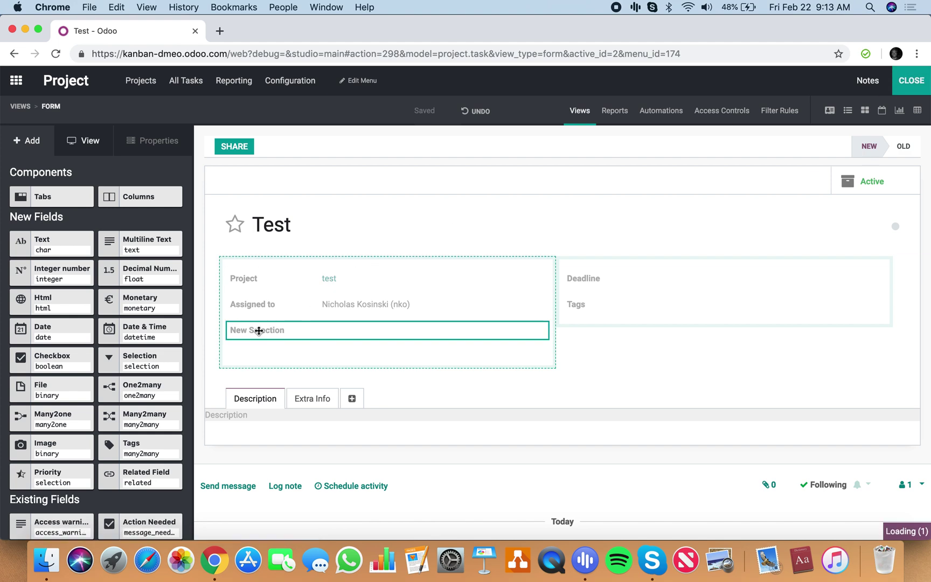
triple_click(81, 259)
type("Tempo")
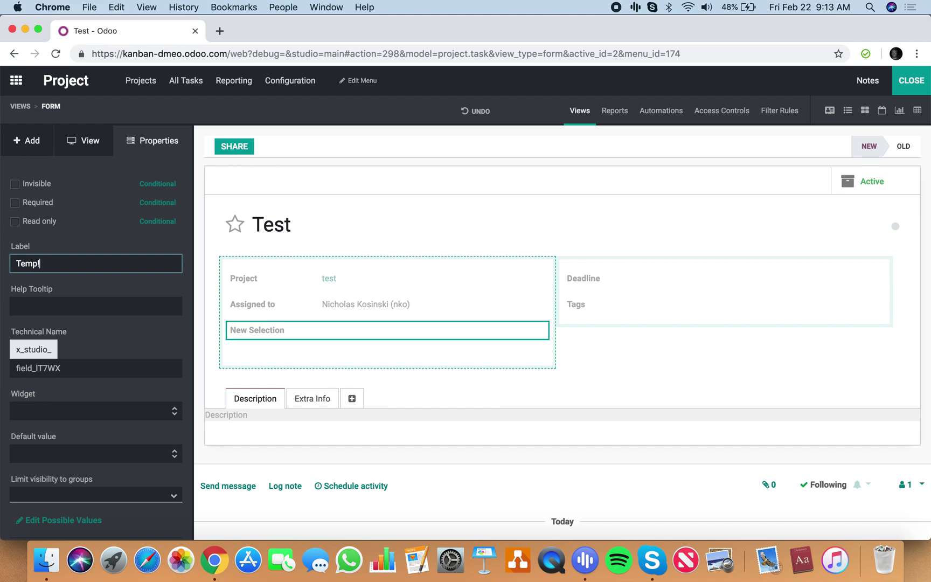
left_click(443, 212)
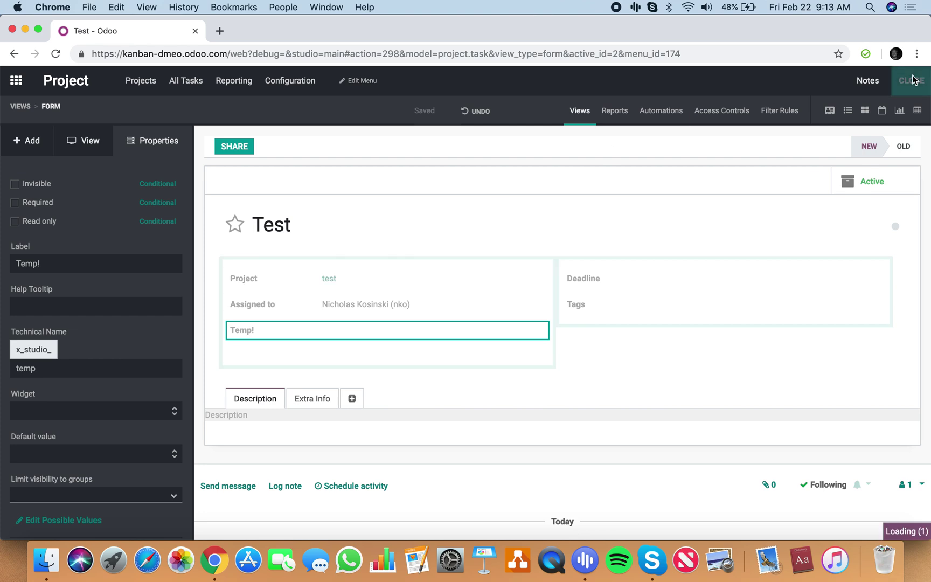
left_click(912, 80)
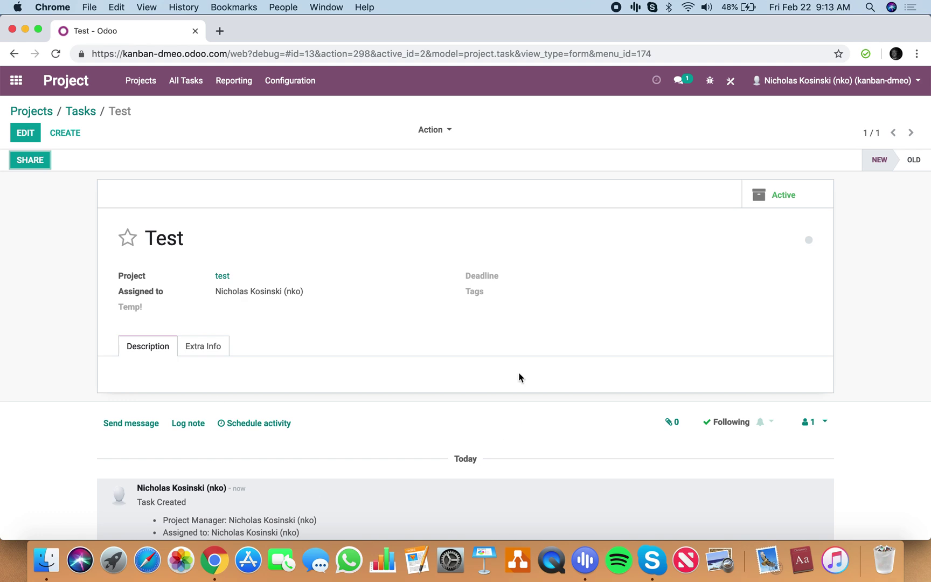
Step: Back on the Tasks kanban, give the Test card the purple colour
left_click(81, 112)
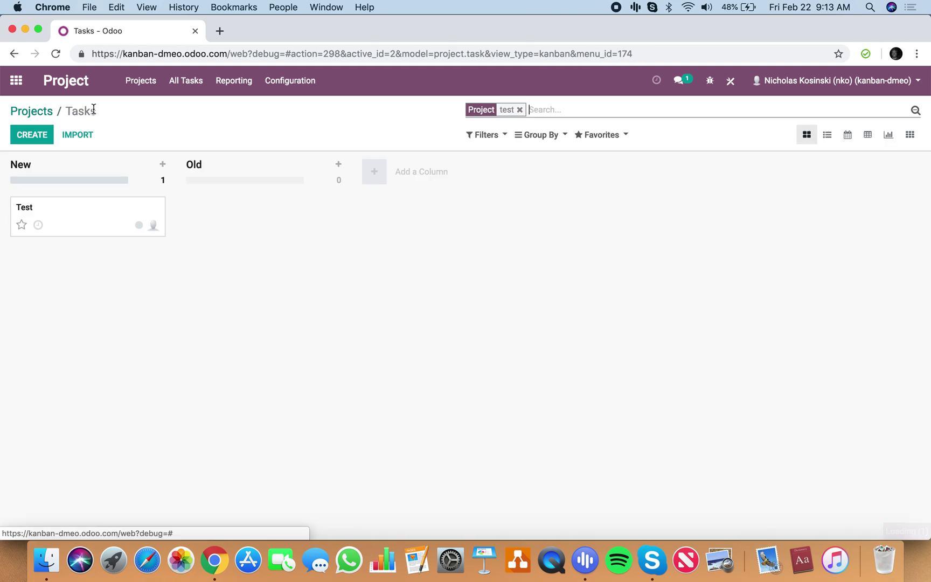
left_click(158, 207)
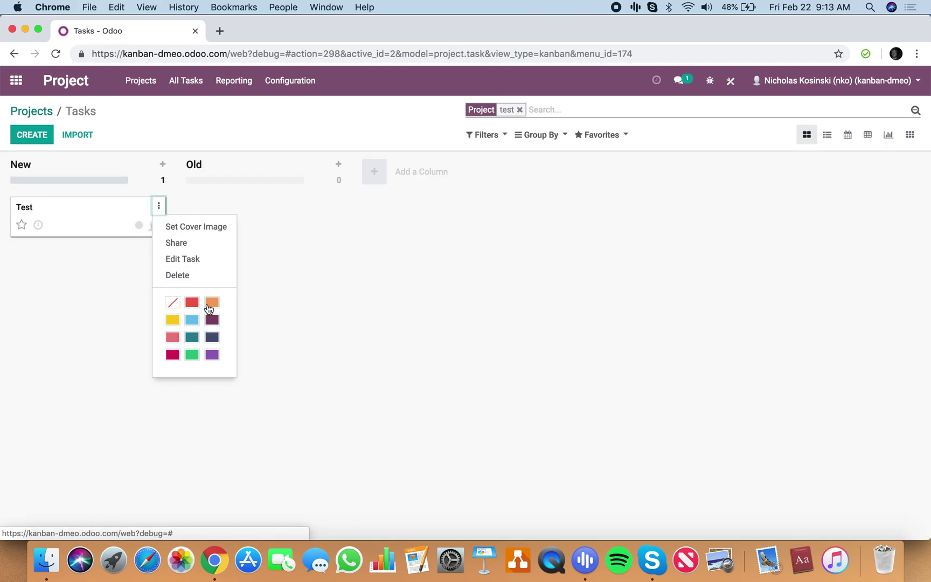
left_click(212, 355)
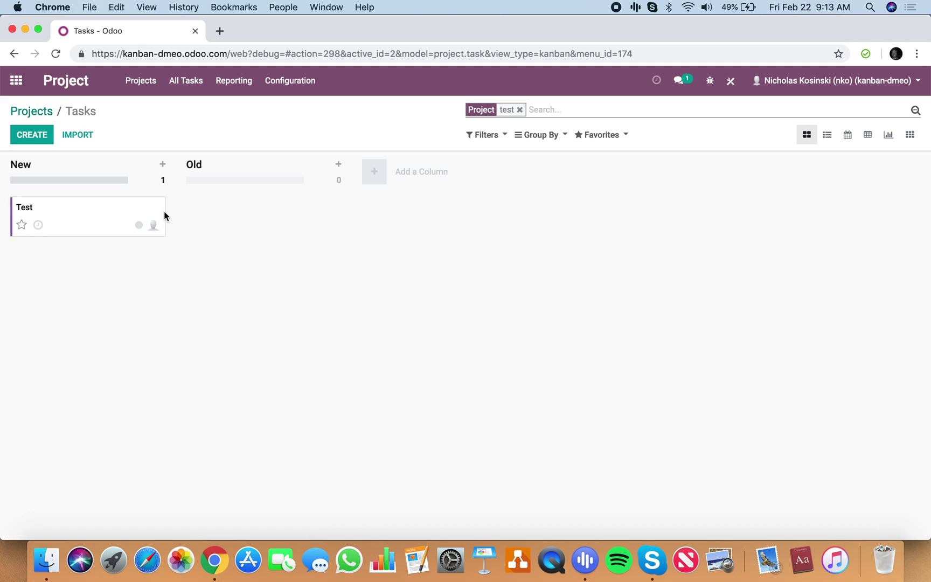
left_click(159, 205)
left_click(212, 353)
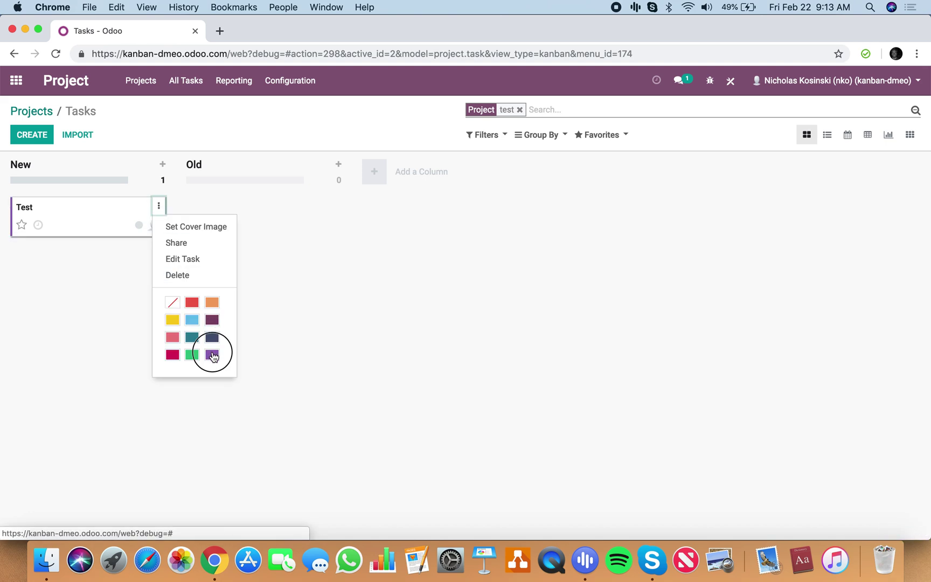
scroll(15, 224, "up", 5)
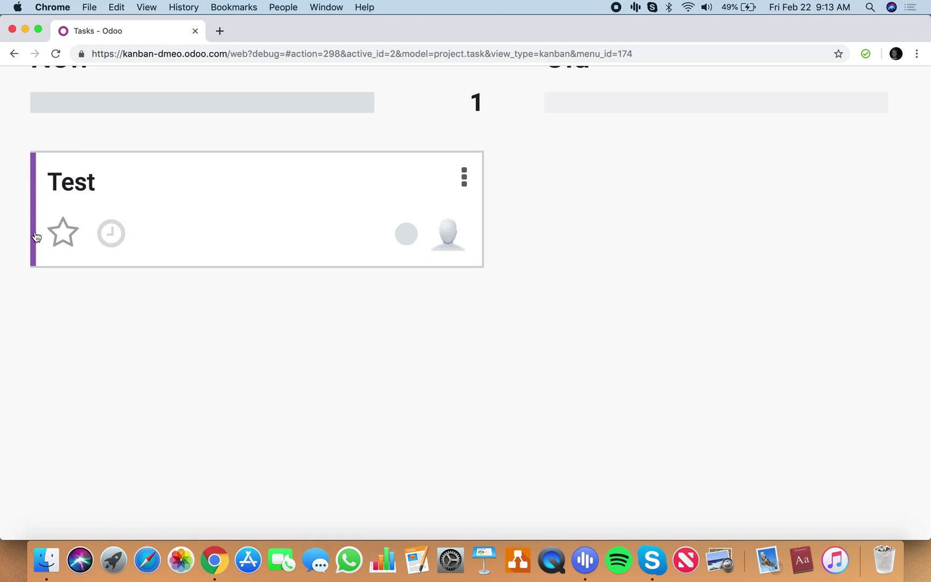
scroll(34, 267, "down", 5)
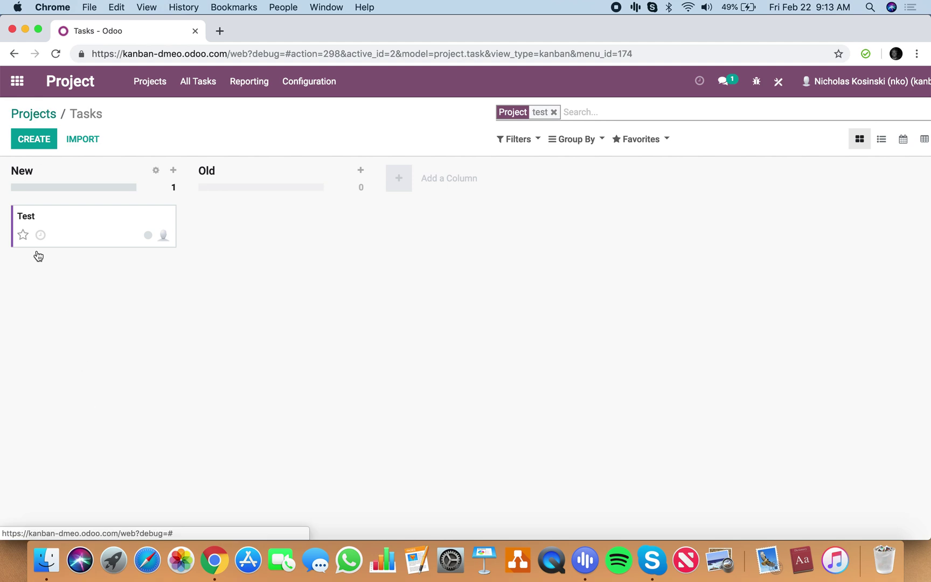
Step: Open the project.task model in Technical > Models and search its fields for 'color'
left_click(69, 236)
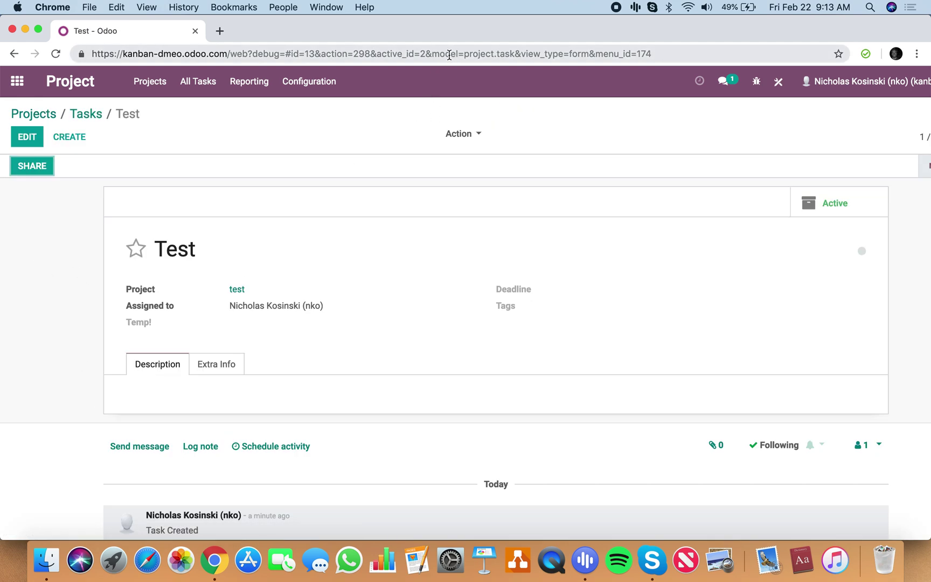
left_click_drag(433, 54, 514, 53)
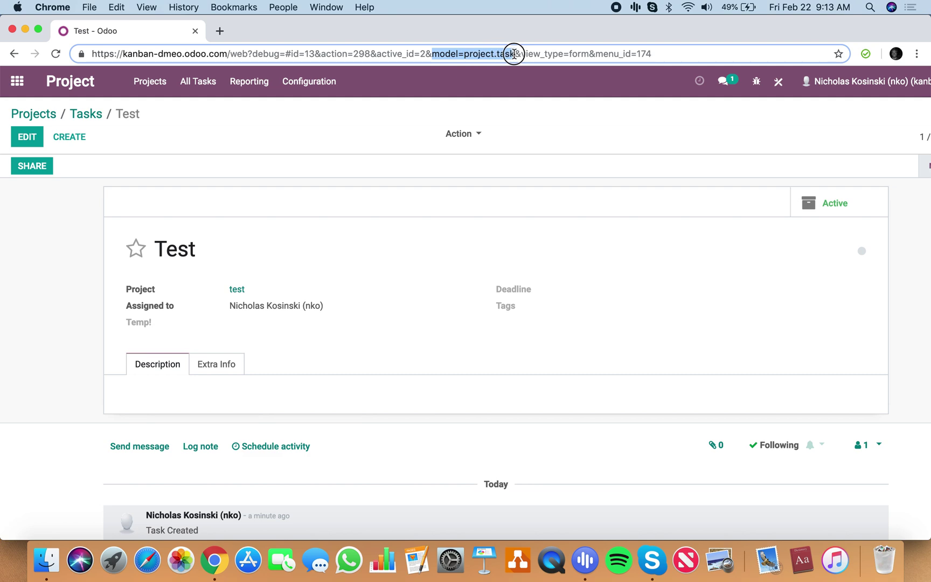
left_click(16, 82)
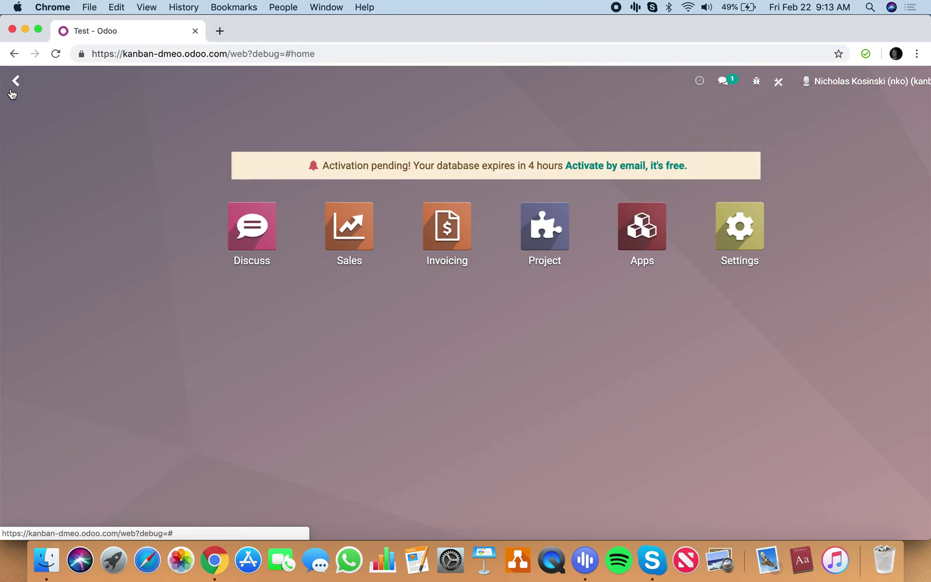
type("models")
key("Return")
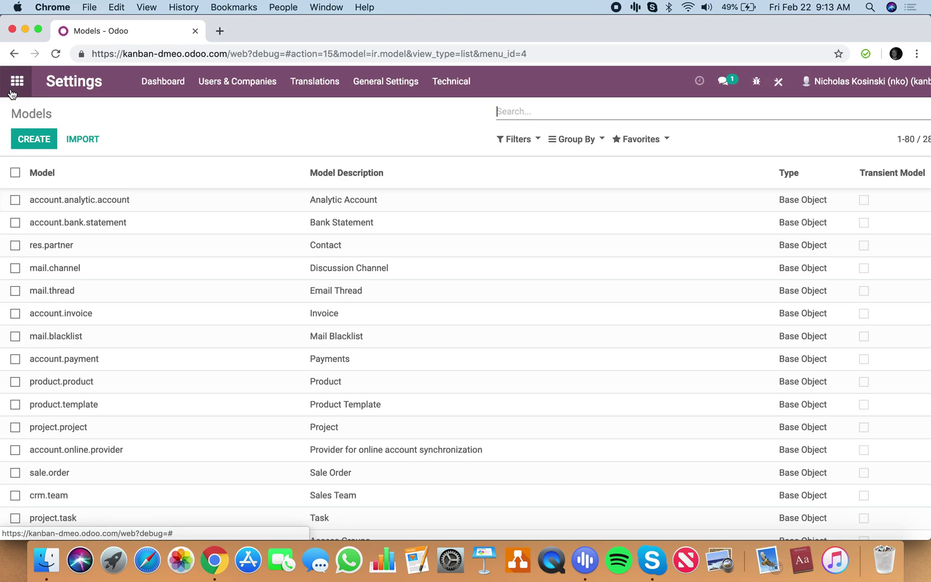
type("project.task")
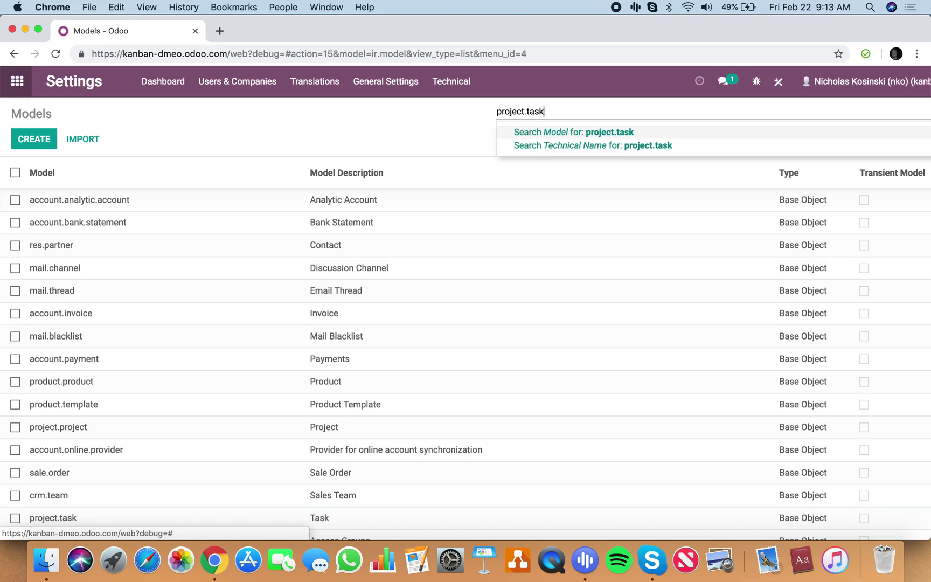
left_click(560, 132)
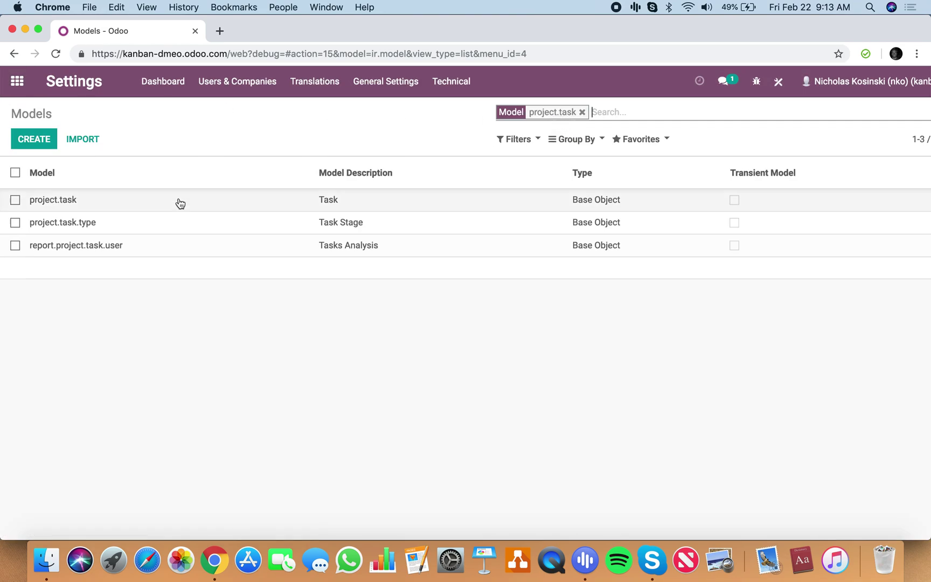
left_click(180, 204)
key("super+f")
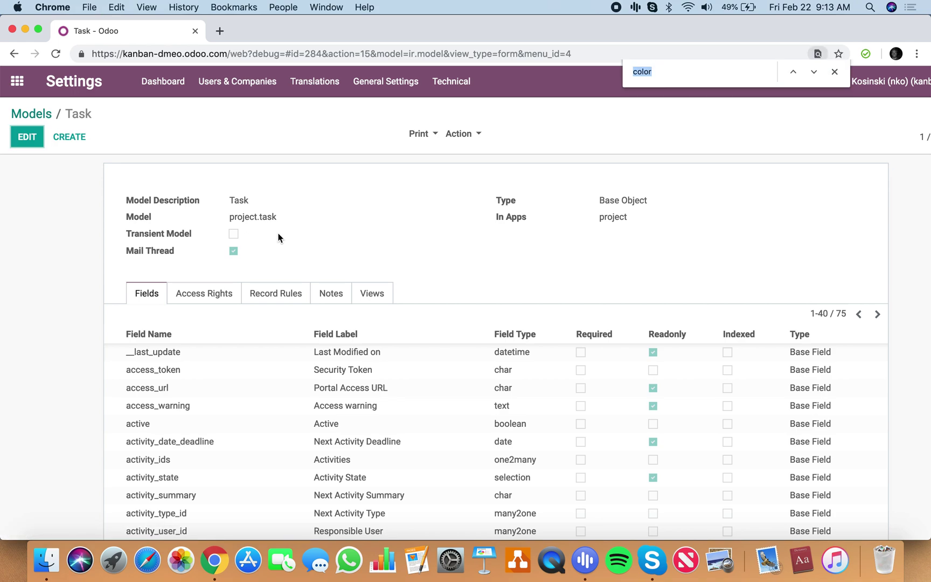
type("color")
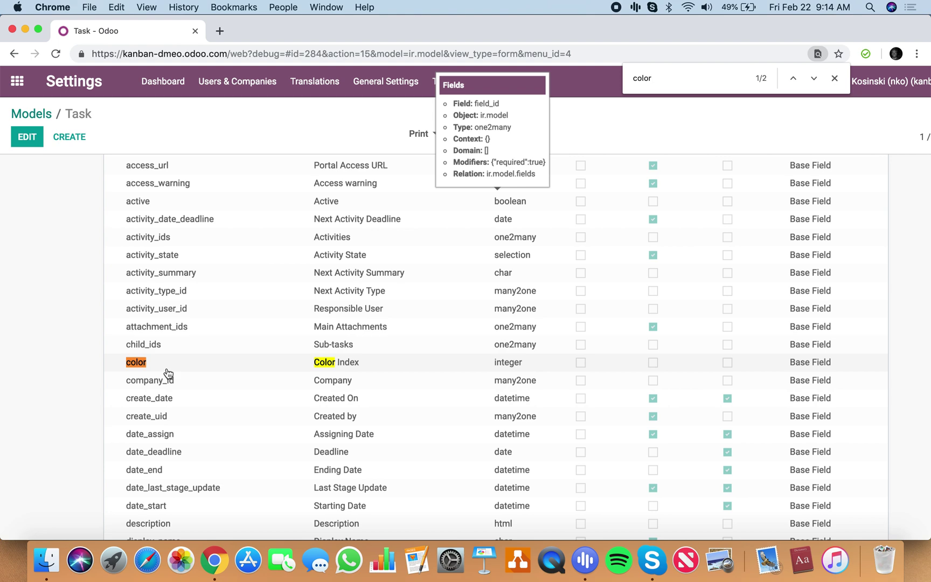
Step: Open the Test task from the All Tasks list and close the find bar
left_click(25, 92)
type("task")
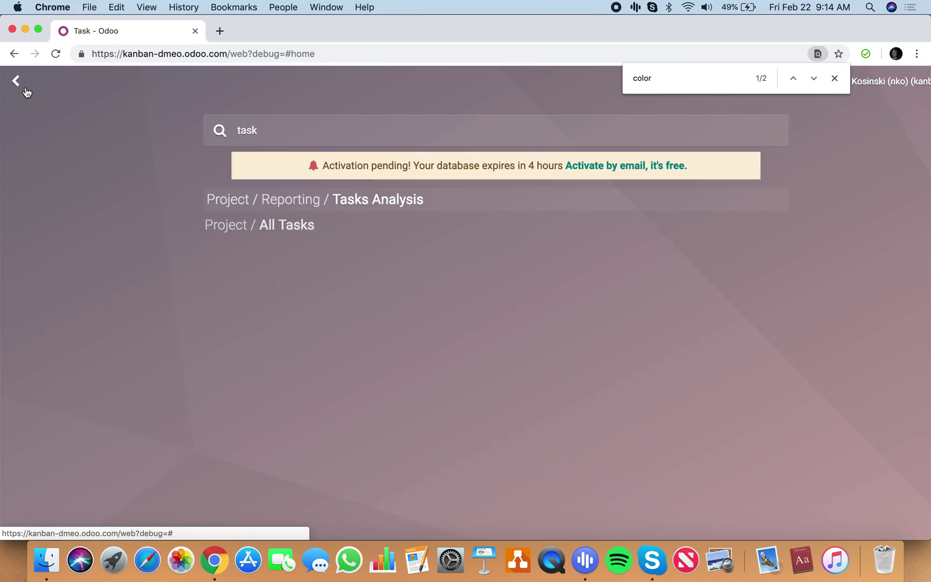
key("Down")
key("Return")
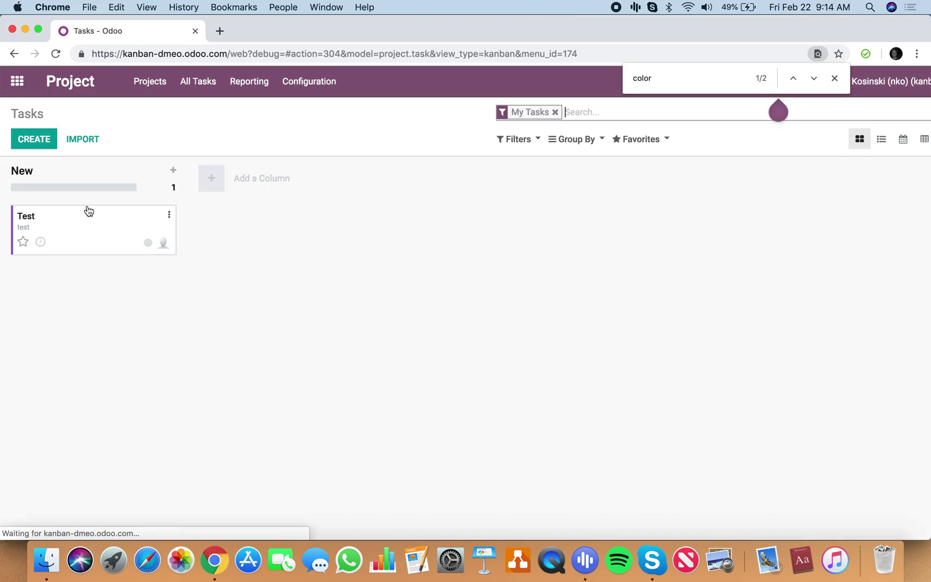
left_click(90, 222)
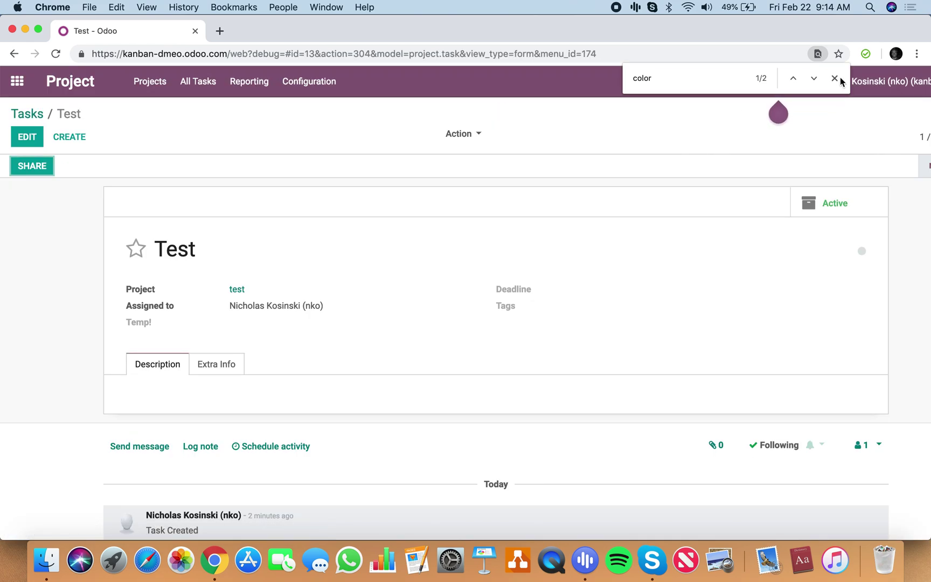
left_click(838, 79)
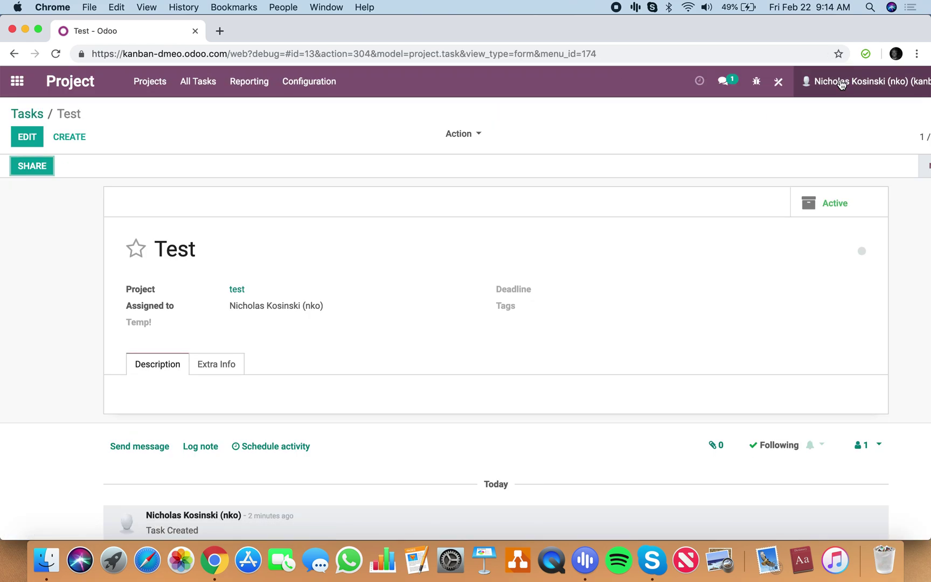
Step: In Studio, drag the Color Index field beneath Temp! and close Studio
left_click(778, 81)
scroll(81, 377, "down", 5)
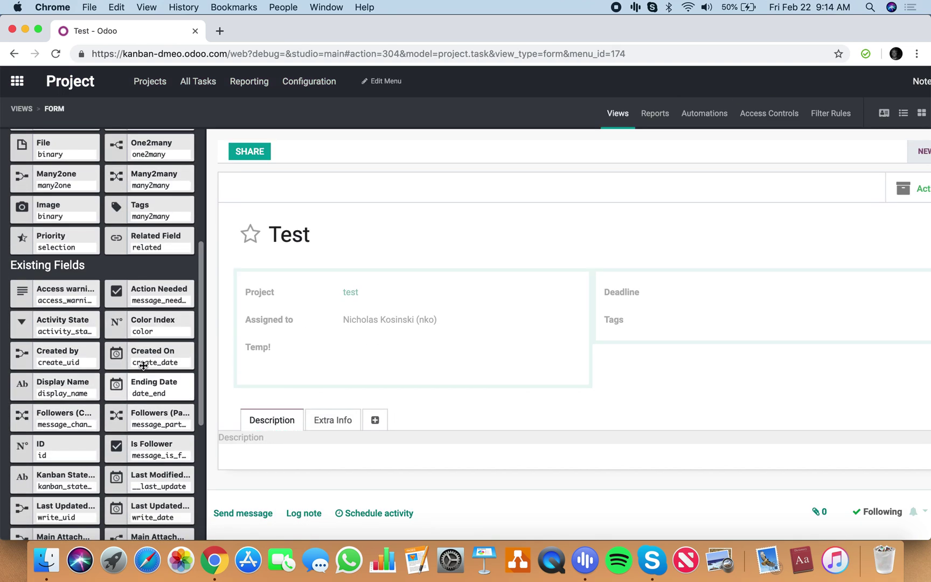
left_click_drag(158, 326, 311, 384)
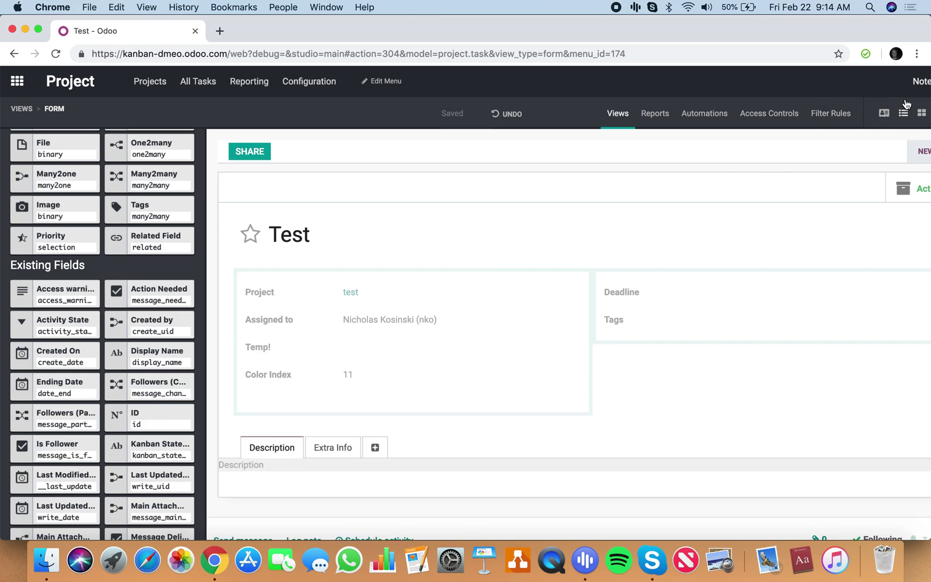
scroll(905, 102, "right", 2)
scroll(904, 100, "down", 2)
left_click(910, 81)
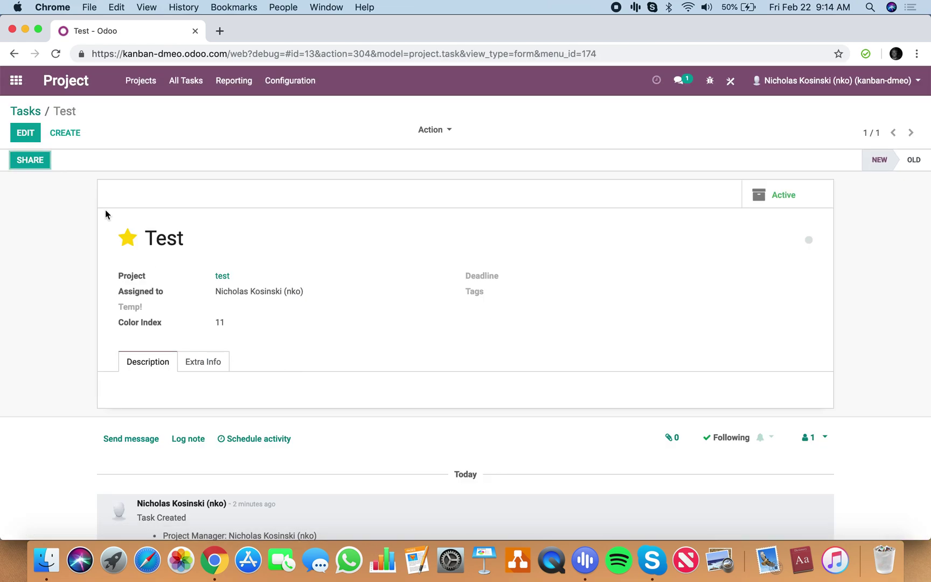
Step: Set the Test task's Color Index to 5, save, and check its kanban card colour
left_click(25, 111)
left_click(22, 231)
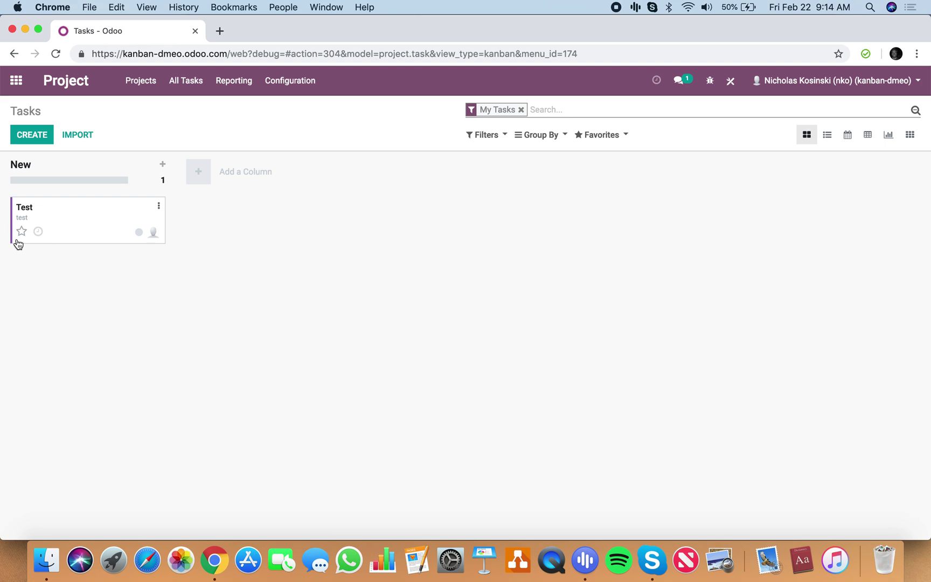
left_click(80, 210)
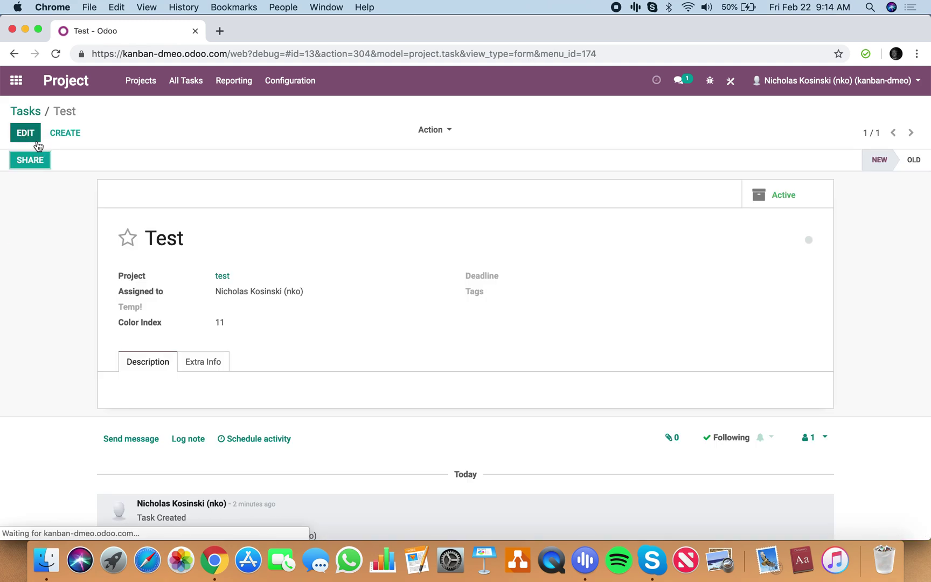
left_click(29, 133)
left_click(243, 328)
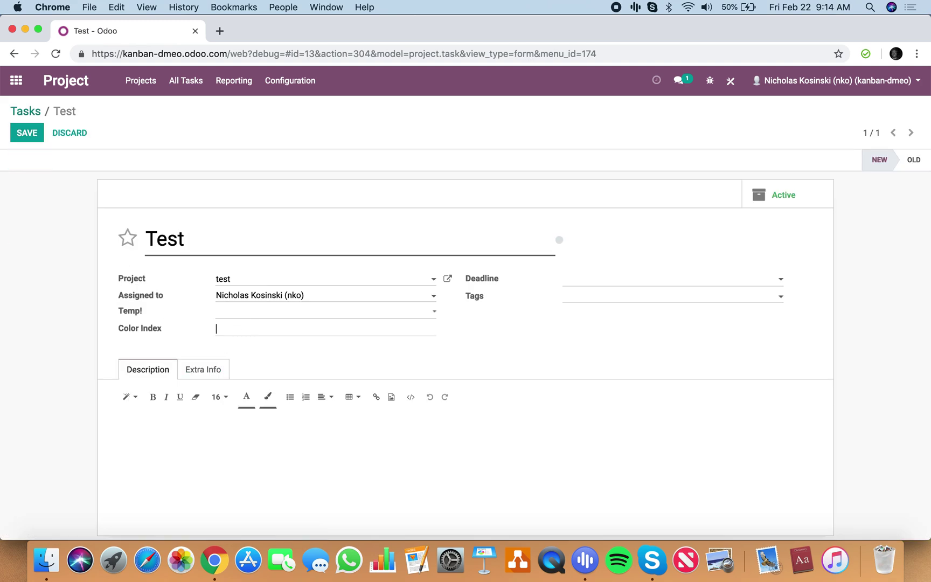
type("5")
left_click(27, 132)
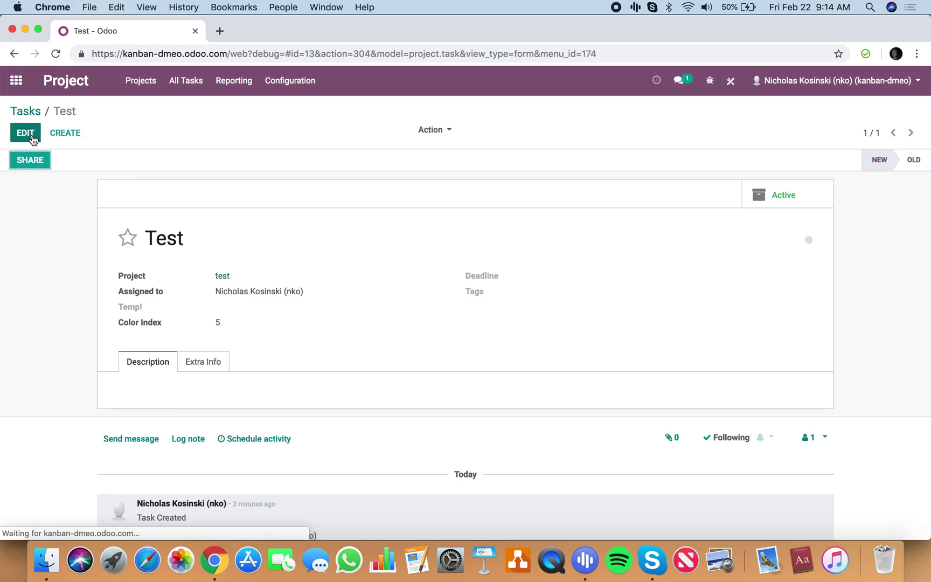
left_click(27, 111)
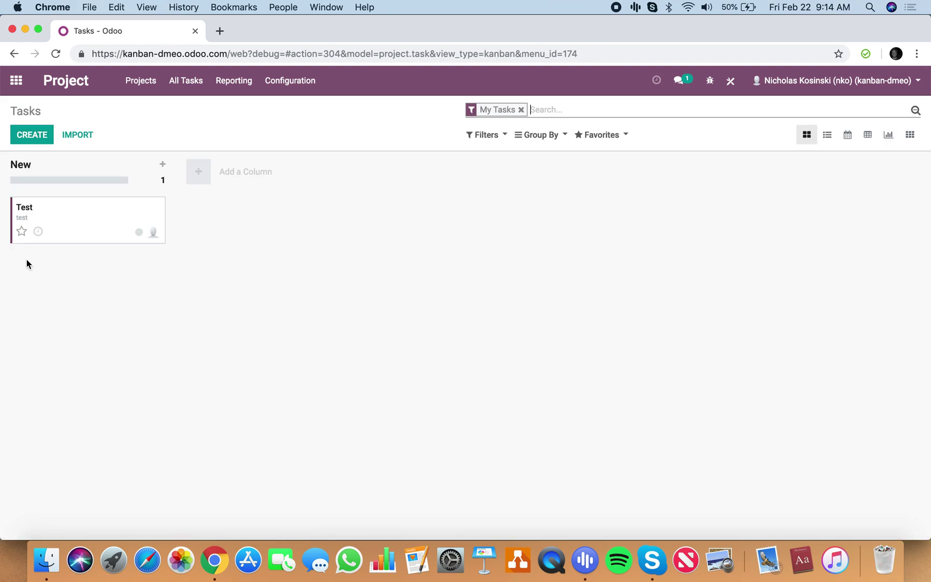
Step: Clear the Test task's Color Index, save, and check the card colour again
left_click(83, 232)
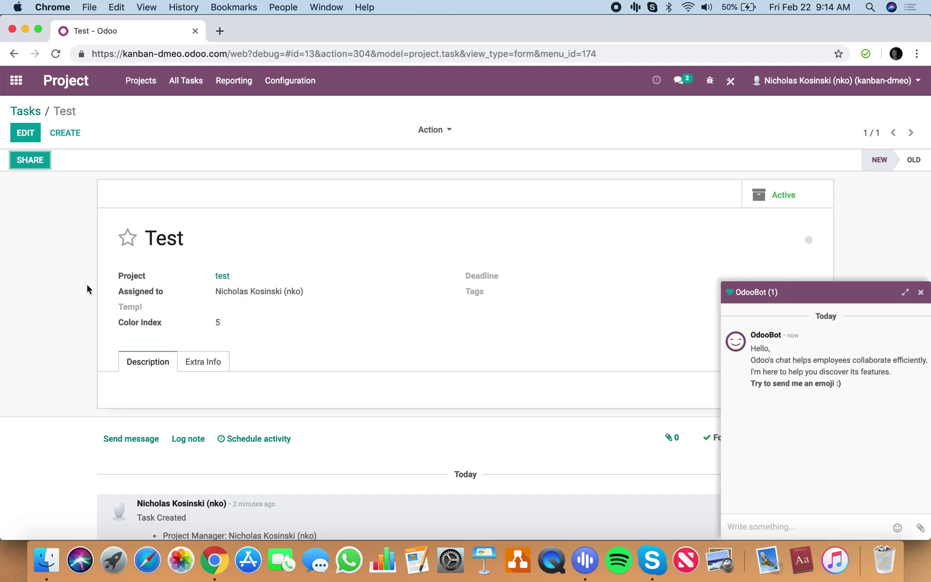
left_click(921, 292)
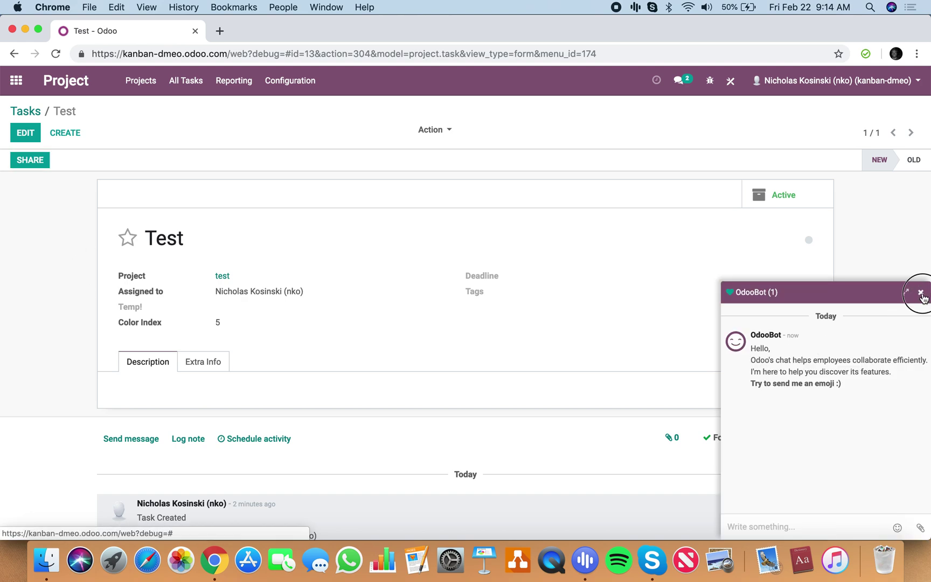
left_click(22, 134)
left_click(190, 334)
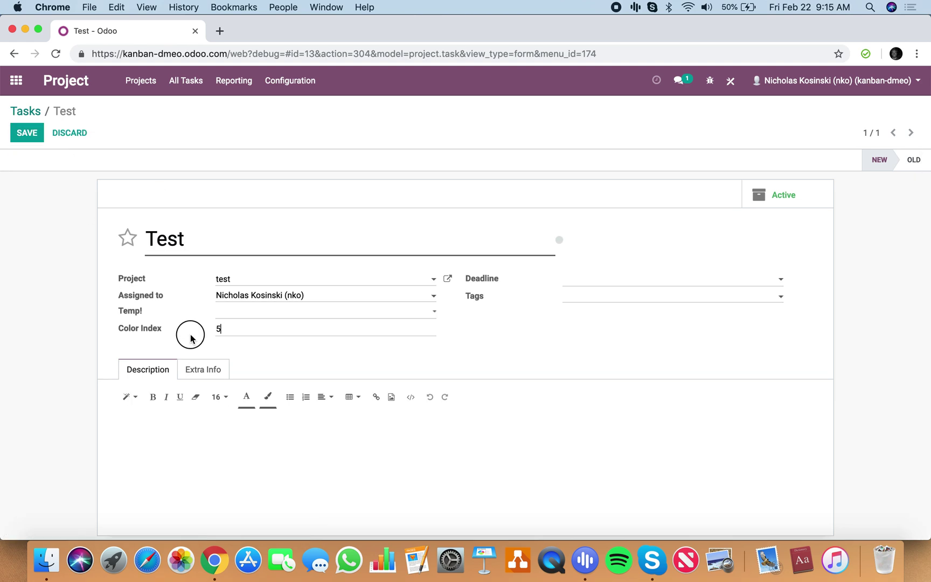
key("BackSpace")
left_click(26, 132)
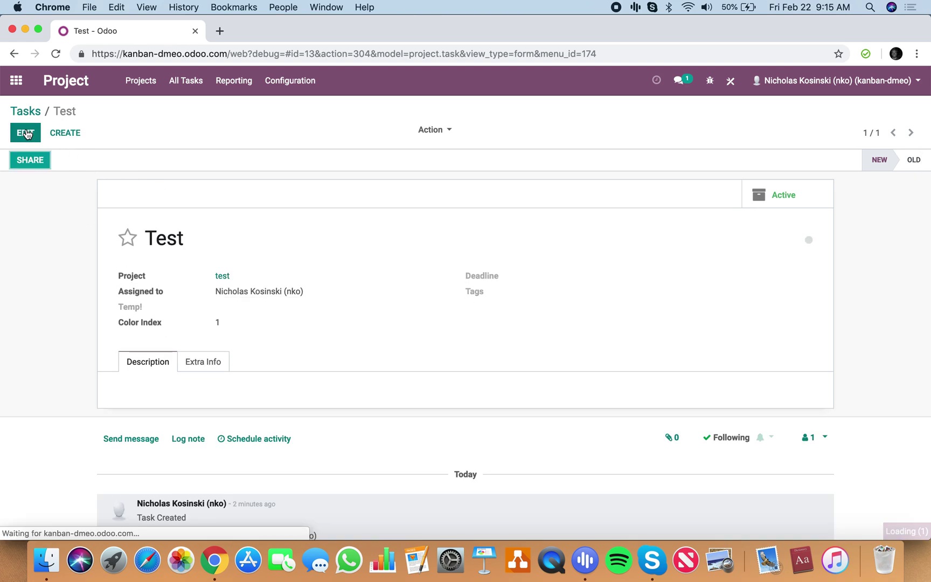
left_click(21, 111)
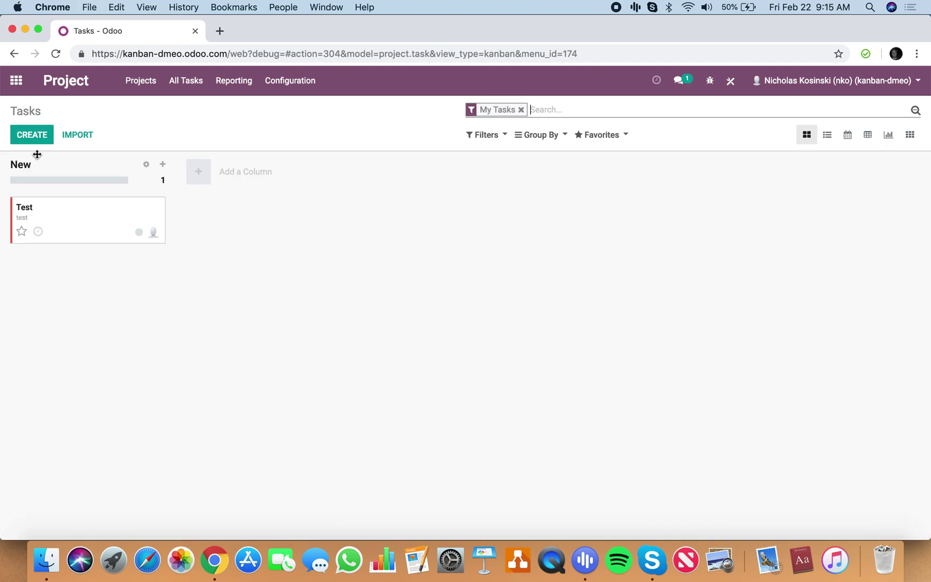
Step: Set the Test task's Color Index to 2, save, and check the kanban card
left_click(65, 214)
key("ctrl+alt+a")
double_click(246, 328)
type("2")
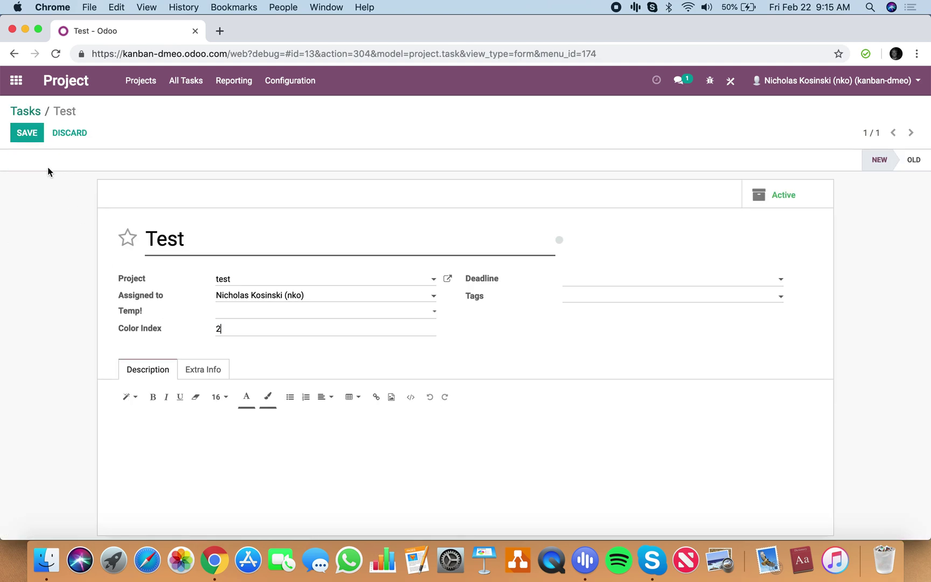
left_click(27, 131)
left_click(22, 111)
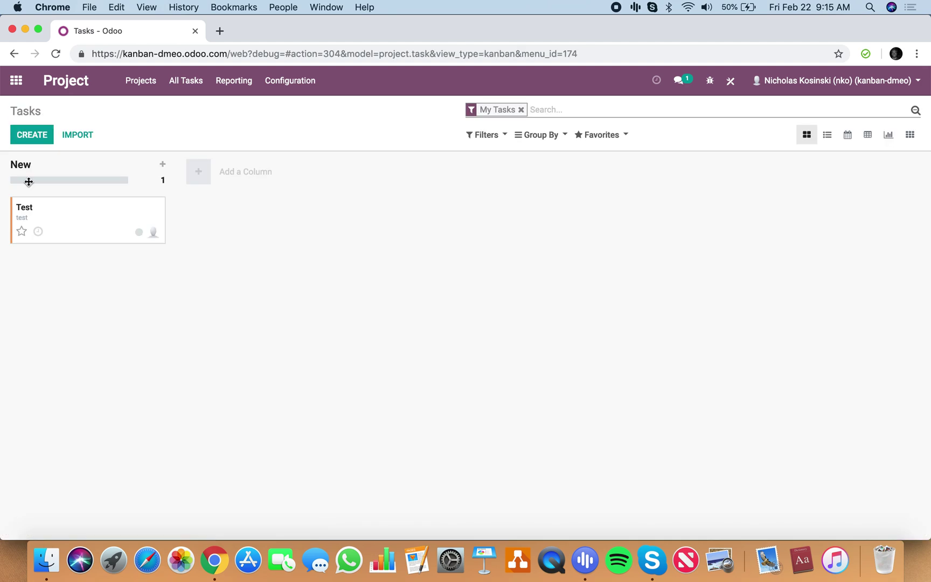
Step: Colour the Test card light blue and reopen the task to see Color Index 4
left_click(159, 207)
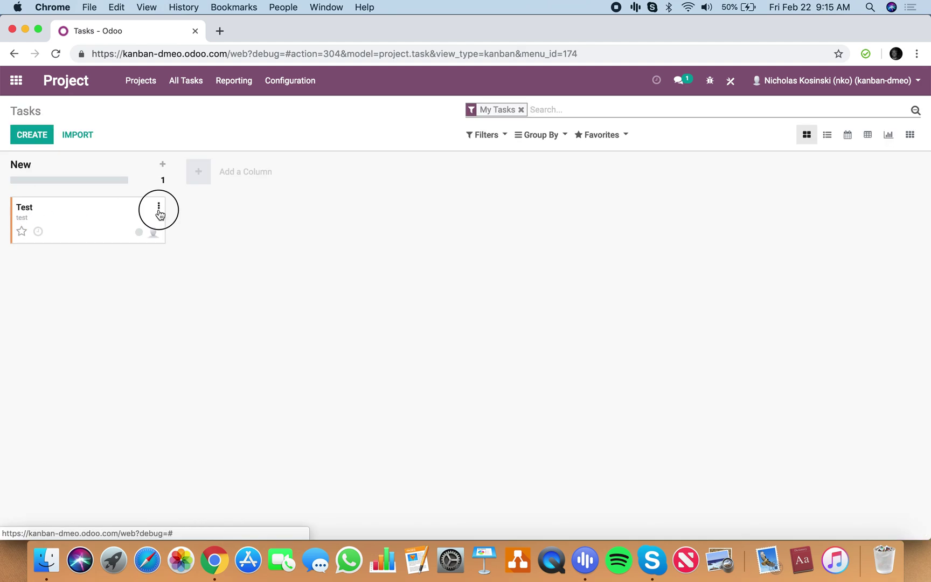
left_click(191, 323)
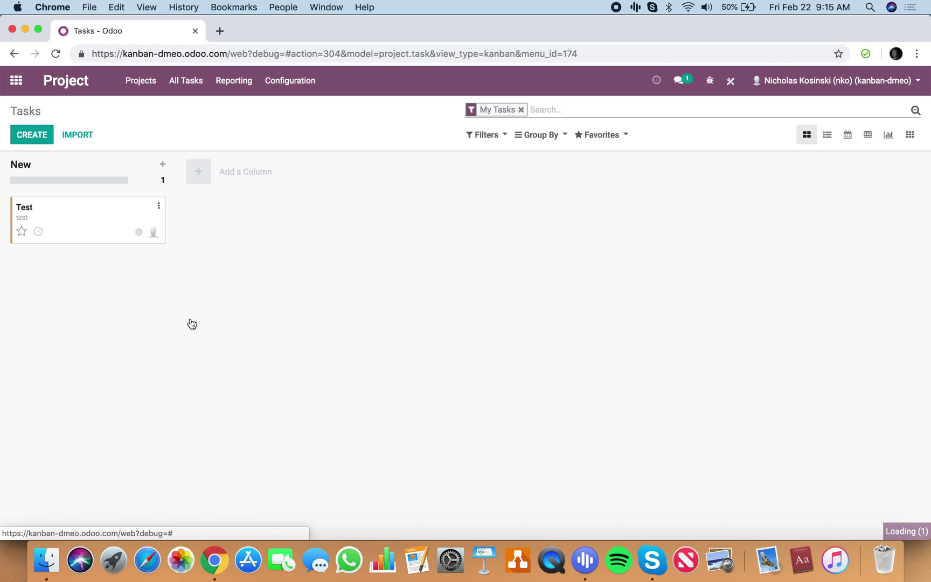
left_click(96, 229)
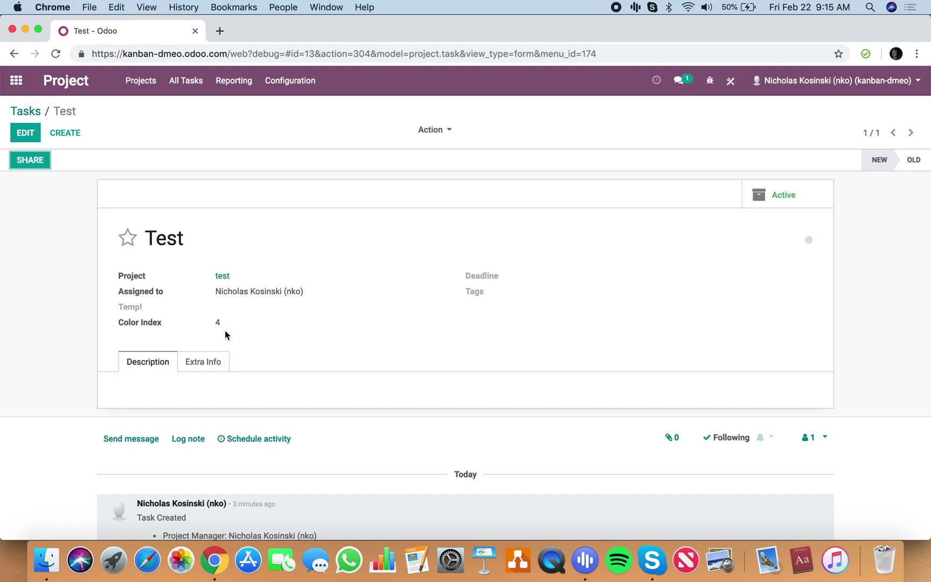
Step: Create a new task automation named 'Update Task Color' triggered On Update
left_click(729, 81)
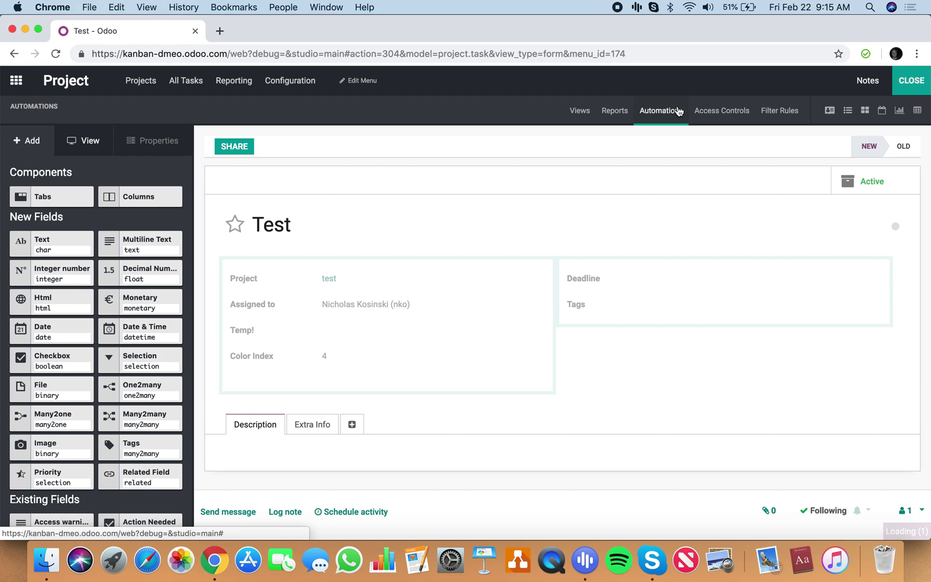
left_click(38, 163)
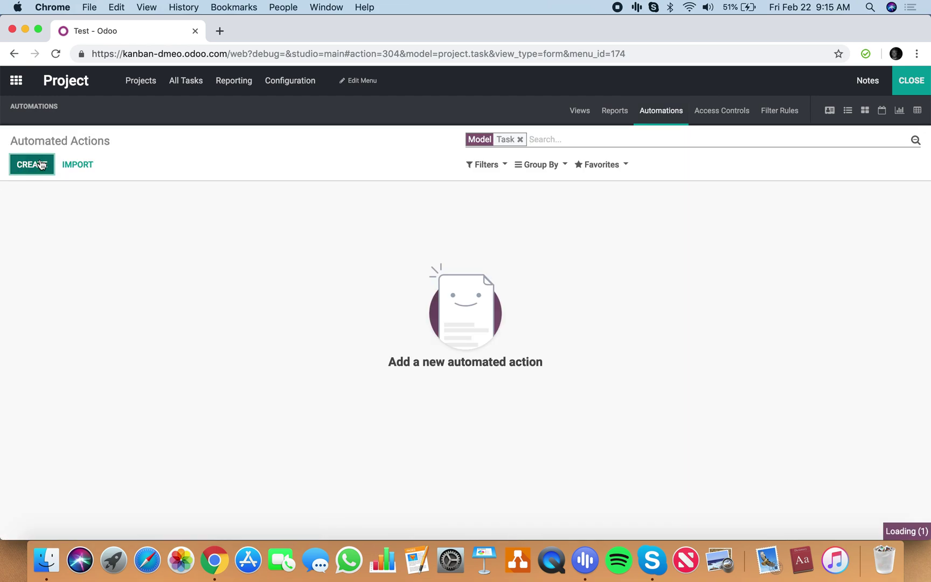
type("Update Task Color")
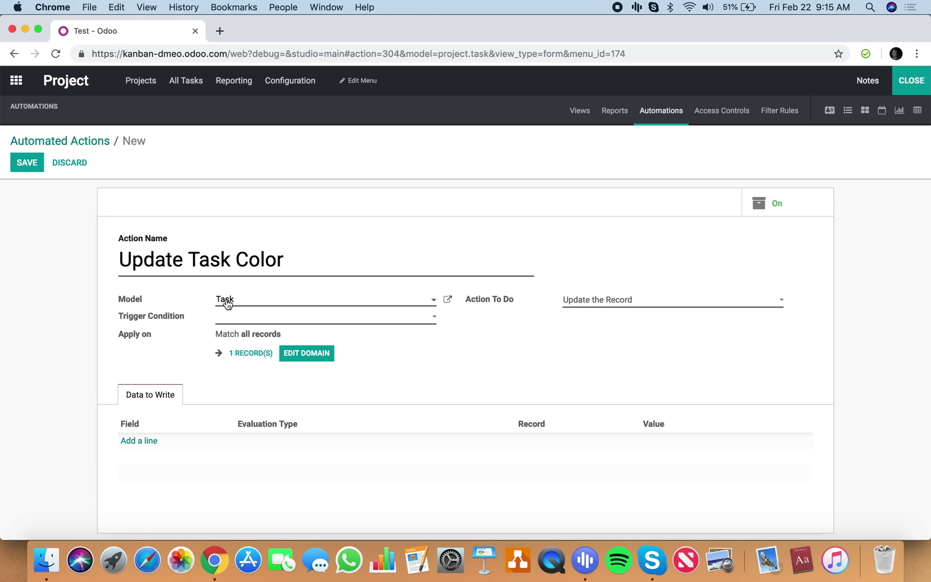
left_click(248, 317)
left_click(305, 326)
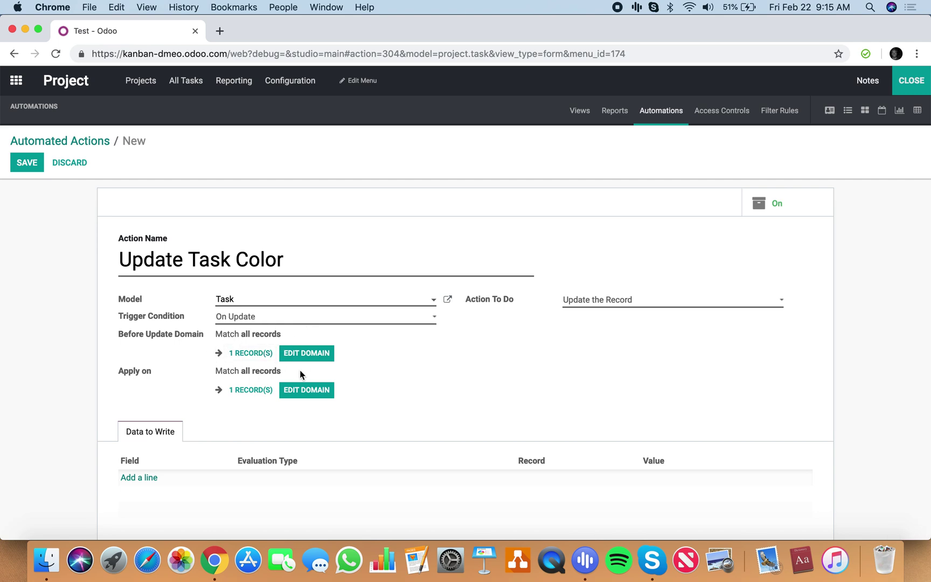
Step: Restrict the automation's domain to tasks where Temp! is Hot
left_click(303, 398)
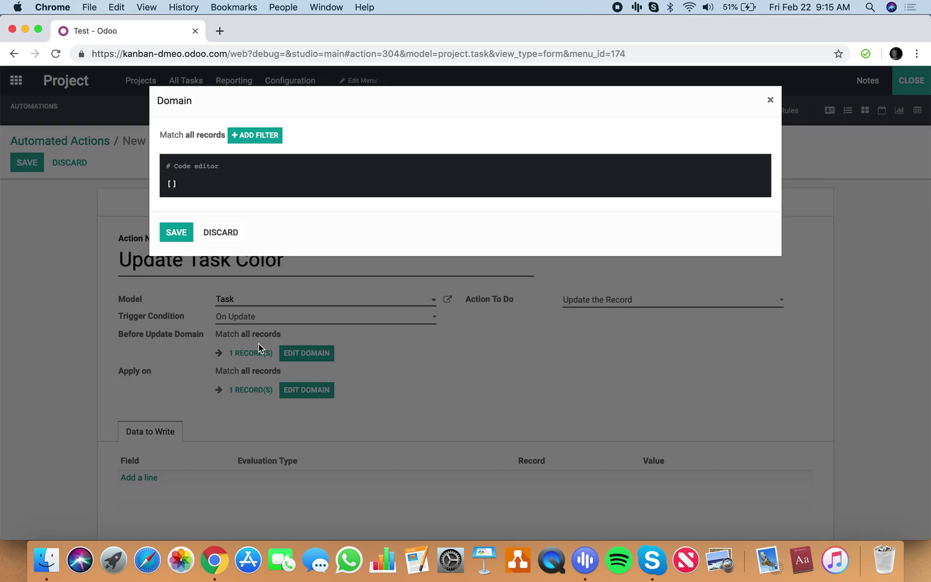
left_click(249, 142)
left_click(245, 152)
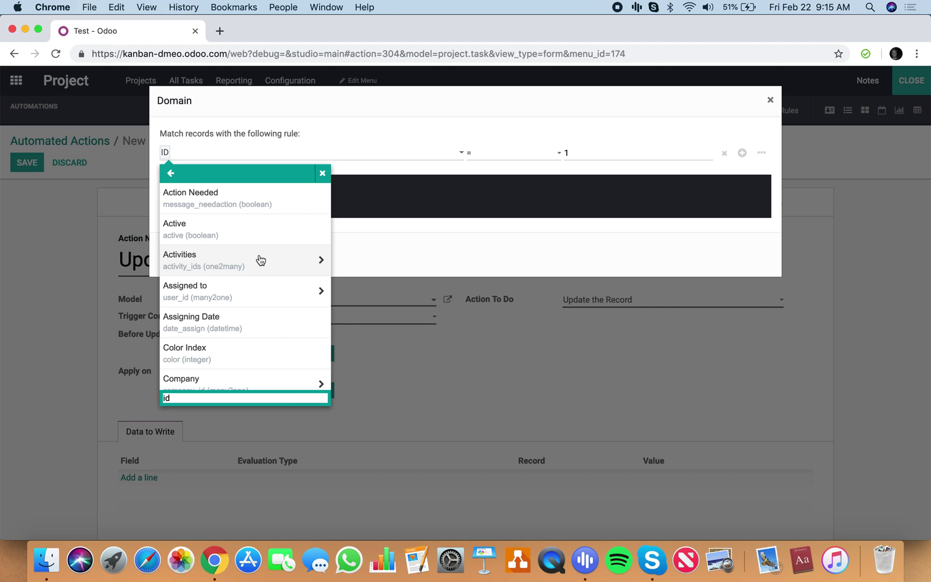
scroll(261, 260, "down", 10)
scroll(260, 260, "down", 3)
scroll(261, 260, "down", 8)
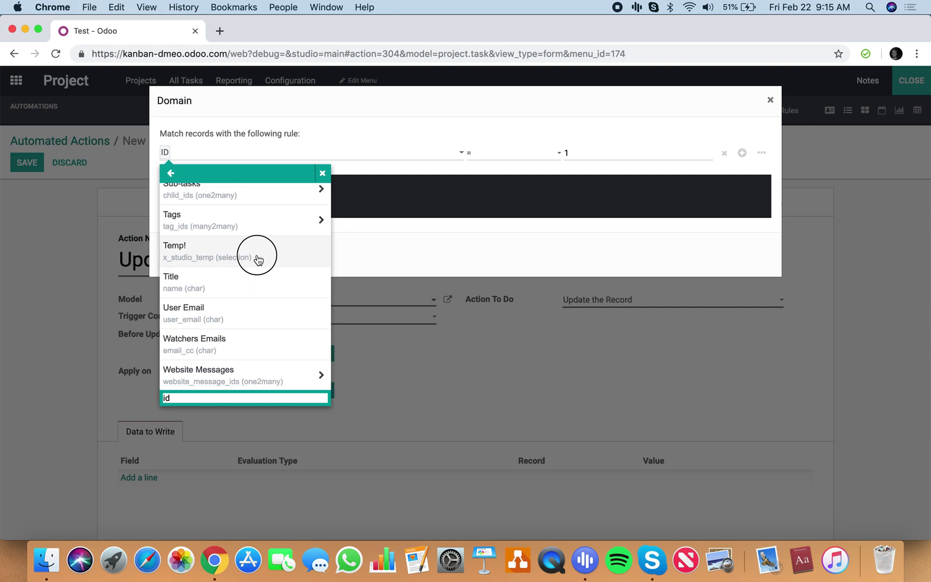
left_click(258, 259)
left_click(178, 253)
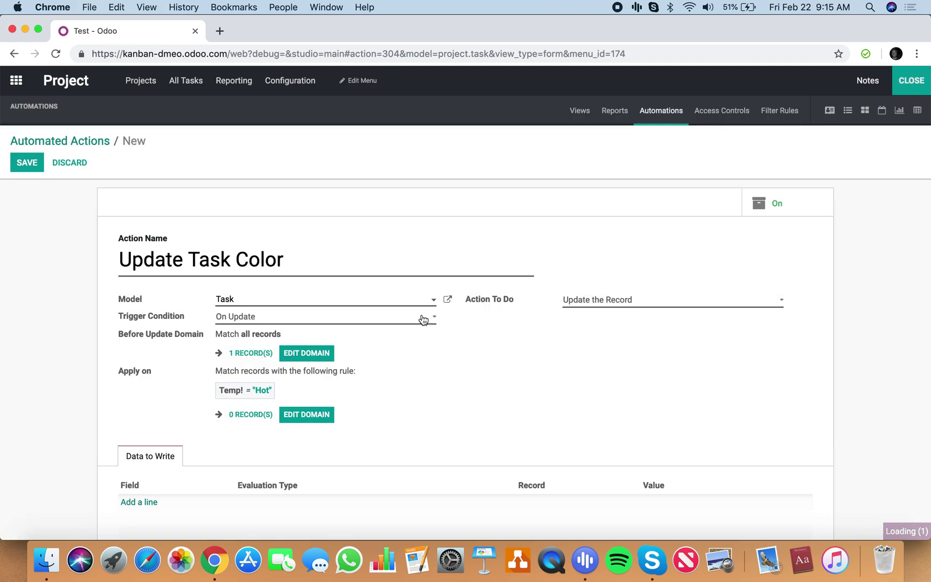
Step: Have it write Color Index 1 with evaluation type Value, and save the automation
left_click(155, 500)
type("color")
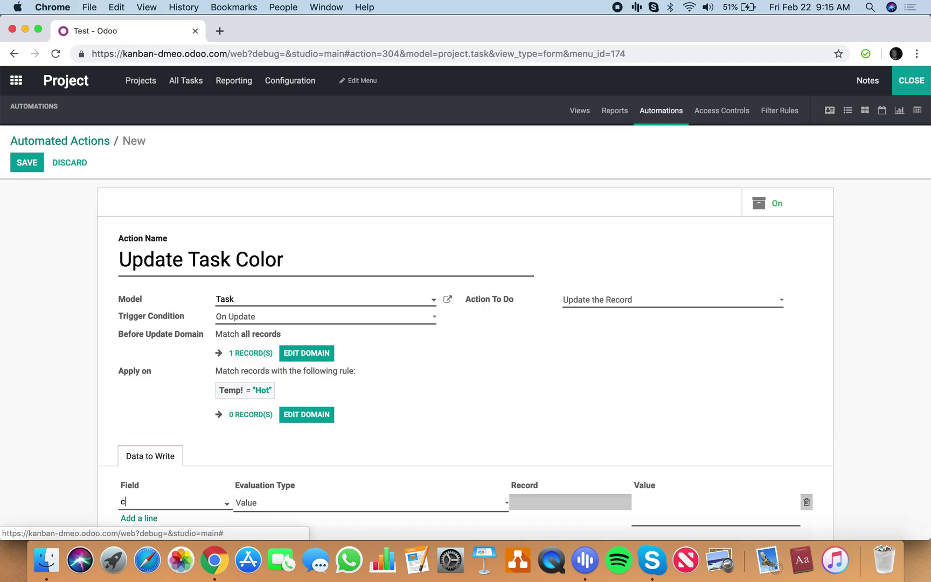
left_click(188, 451)
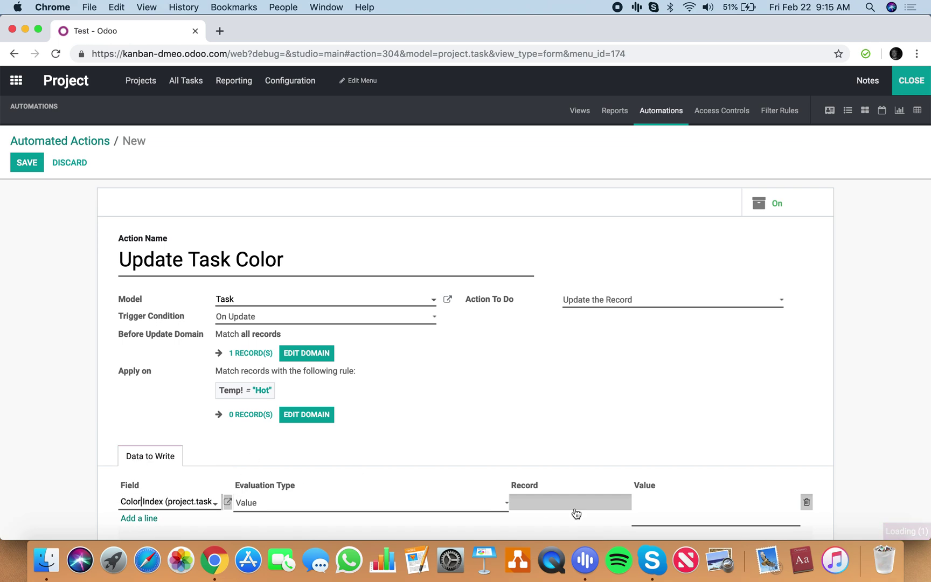
left_click(660, 504)
type("1")
left_click(623, 425)
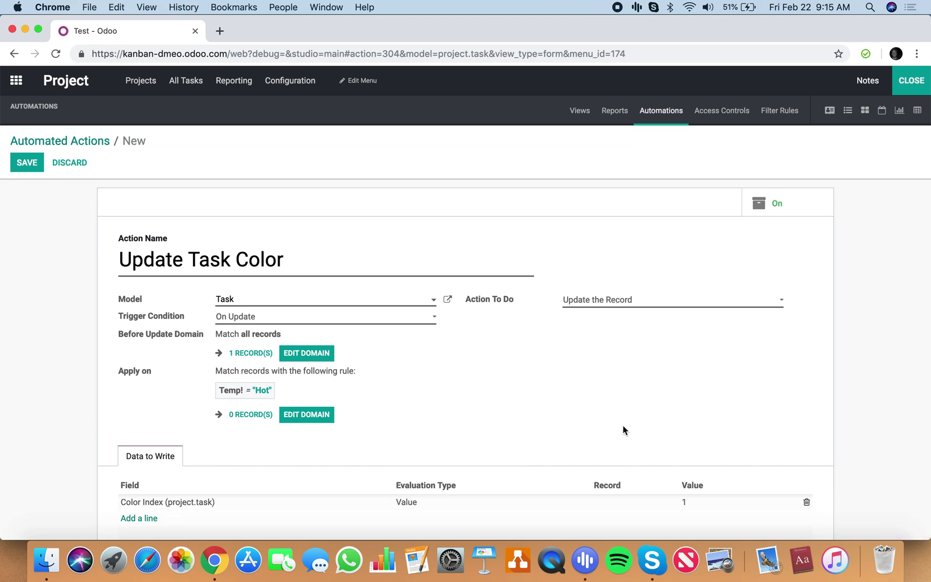
left_click(451, 509)
left_click(451, 509)
left_click(453, 512)
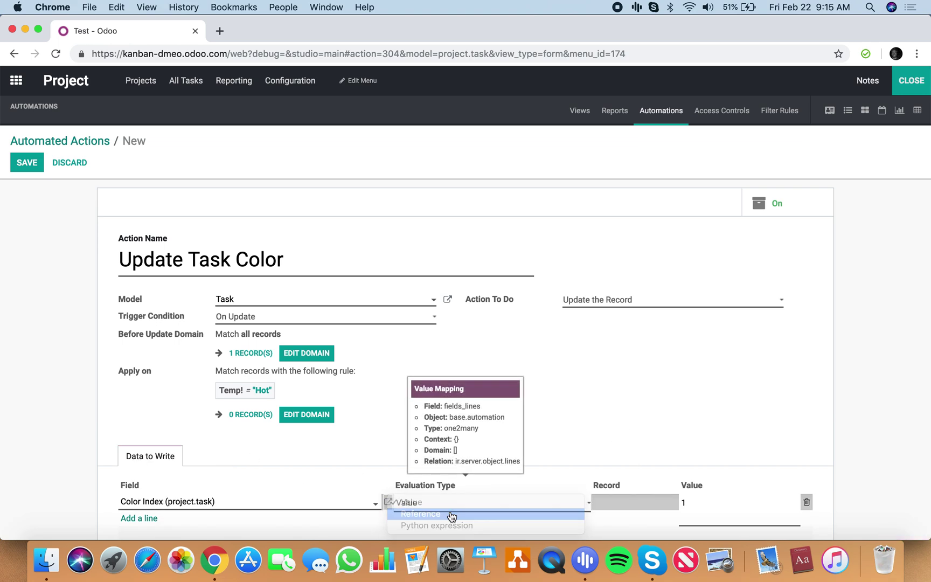
left_click(492, 500)
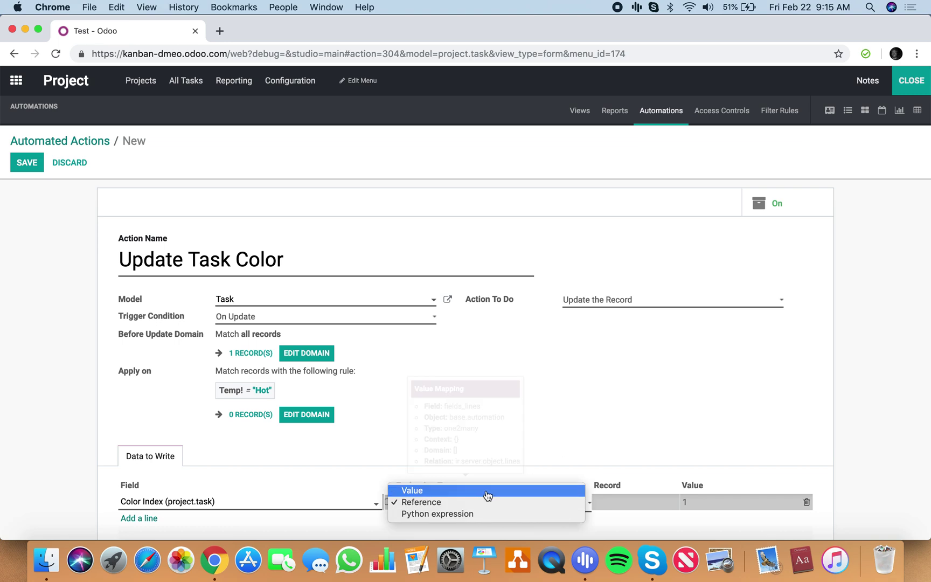
left_click(486, 491)
left_click(603, 424)
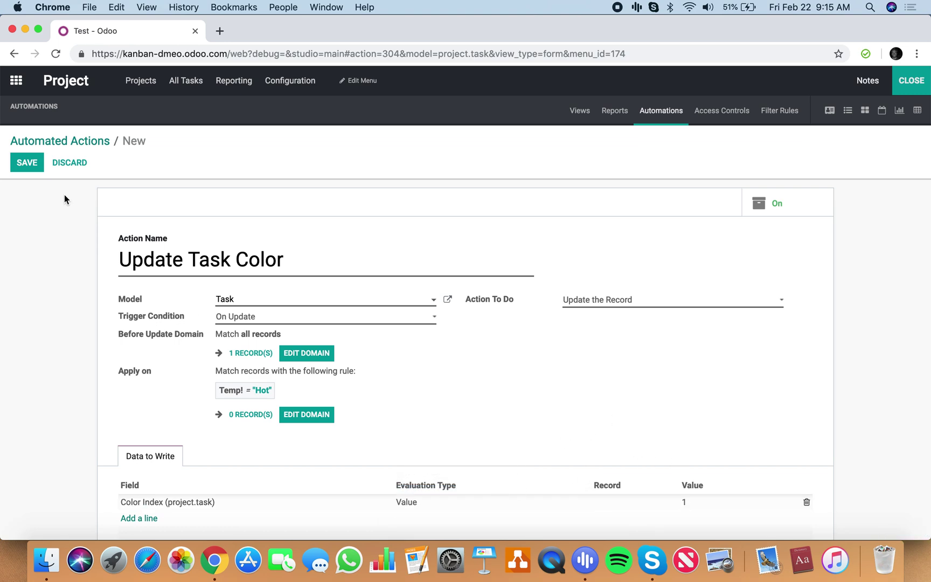
scroll(89, 338, "down", 2)
left_click(25, 163)
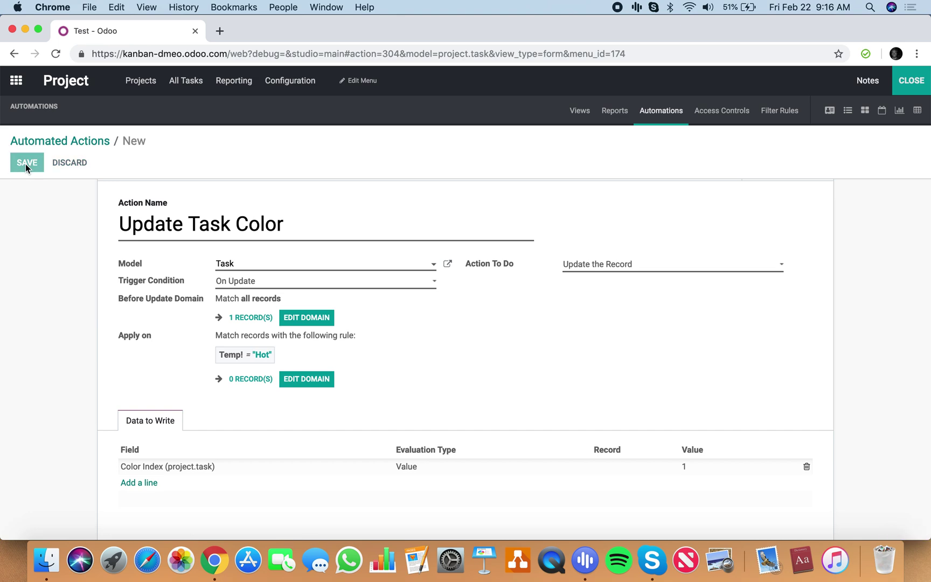
Step: Duplicate the automation and change its domain from Temp! Hot to Cold
left_click(440, 163)
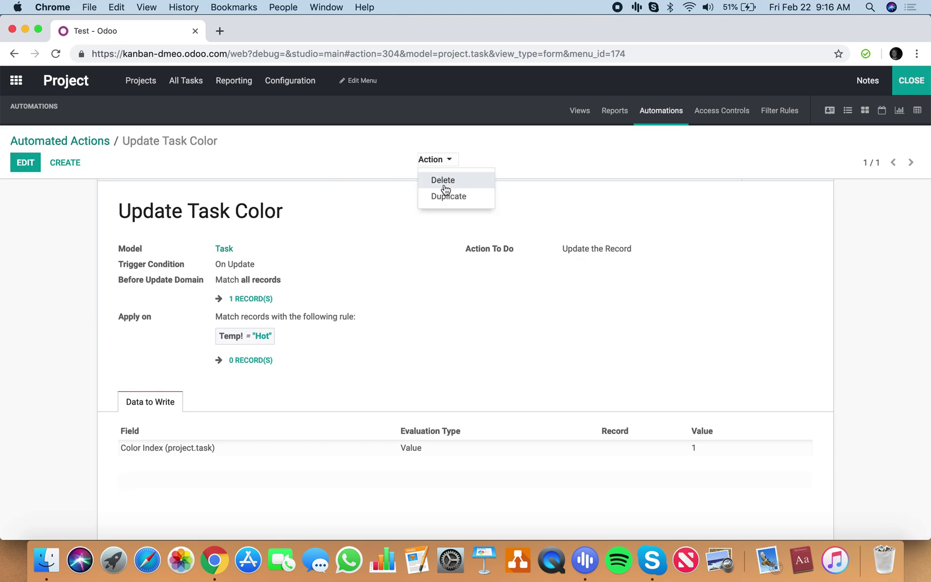
left_click(443, 181)
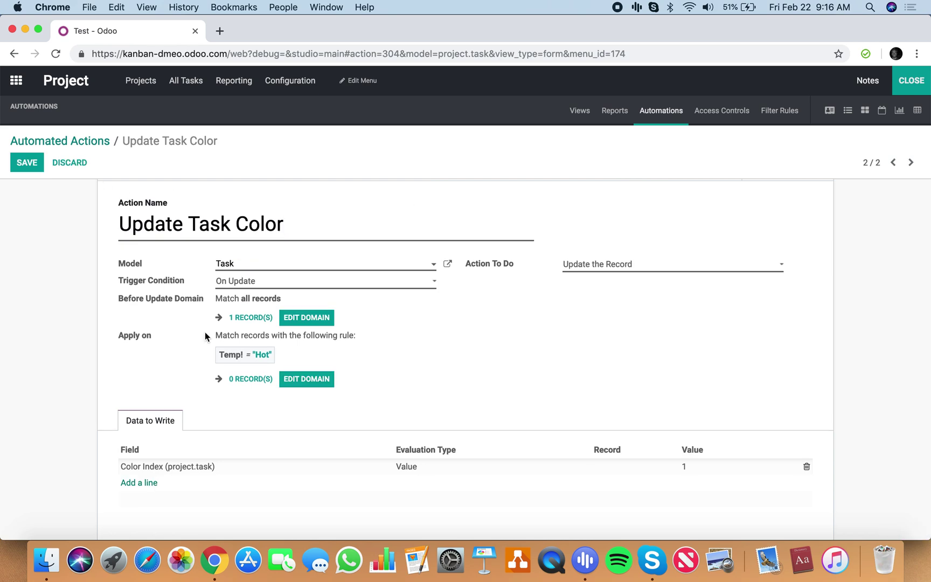
left_click(306, 381)
left_click(632, 152)
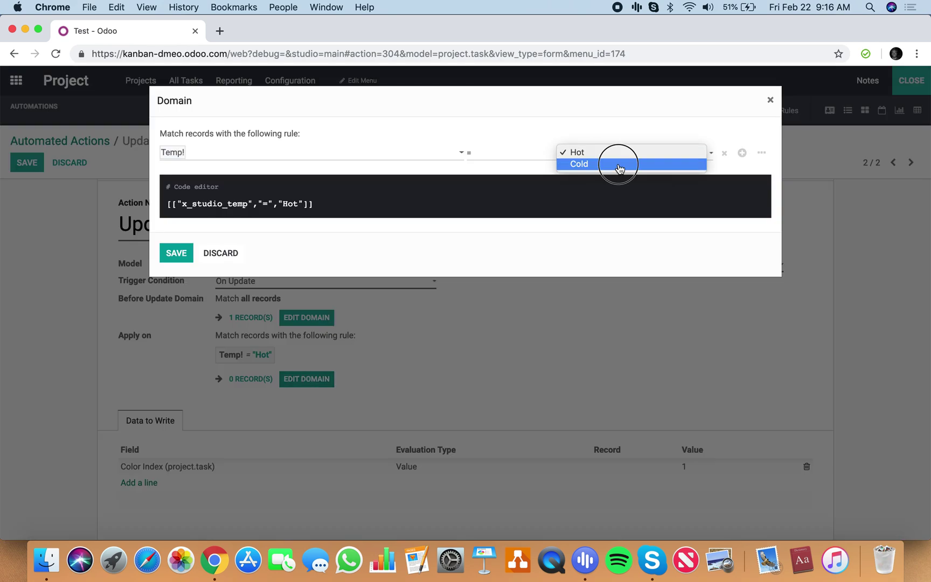
left_click(617, 162)
left_click(173, 253)
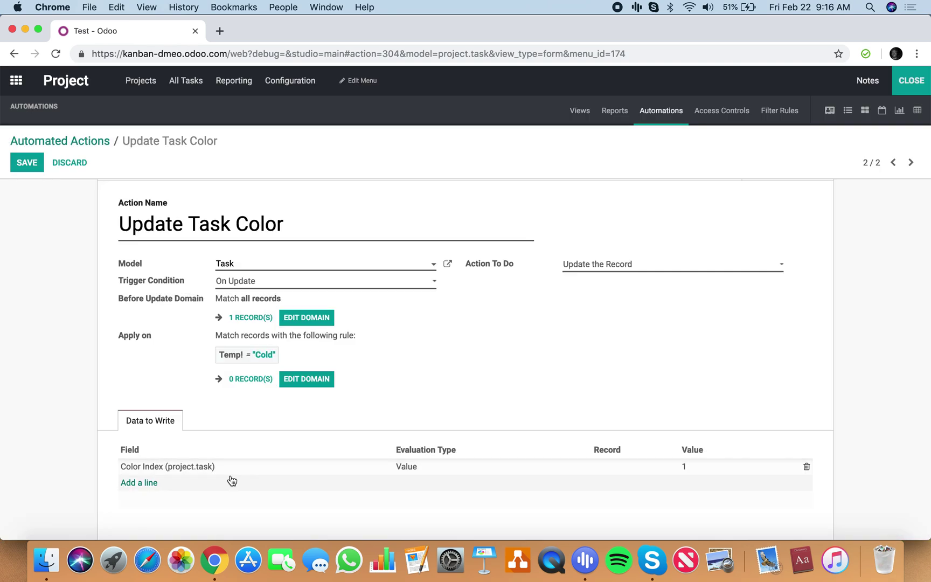
Step: Set the copy's Color Index value to 4, save it, and close Studio
left_click(755, 469)
type("4")
left_click(743, 398)
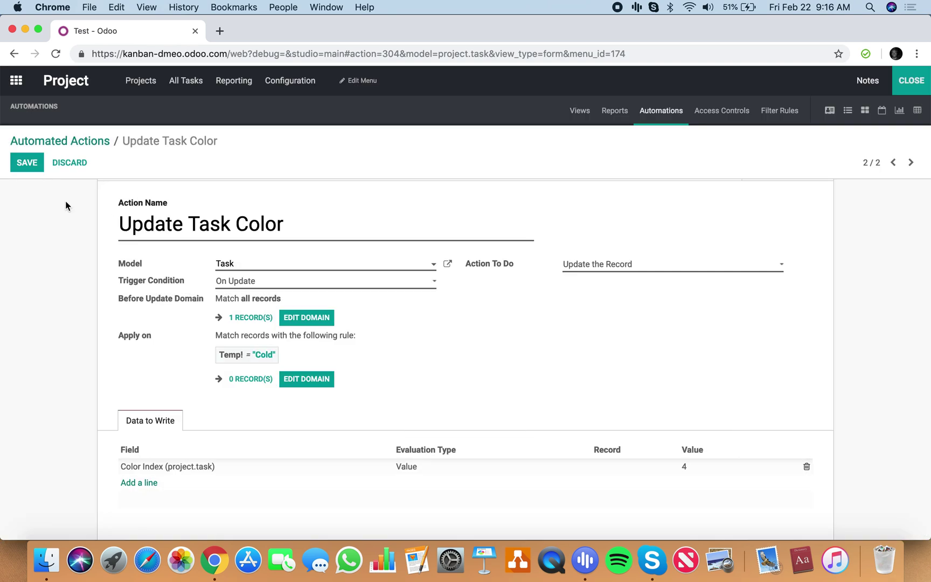
left_click(27, 165)
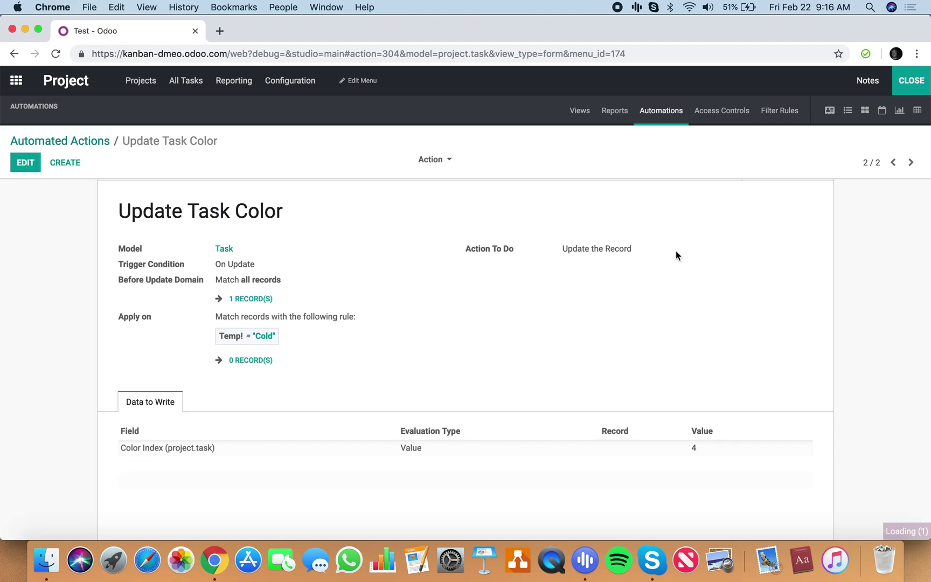
left_click(902, 81)
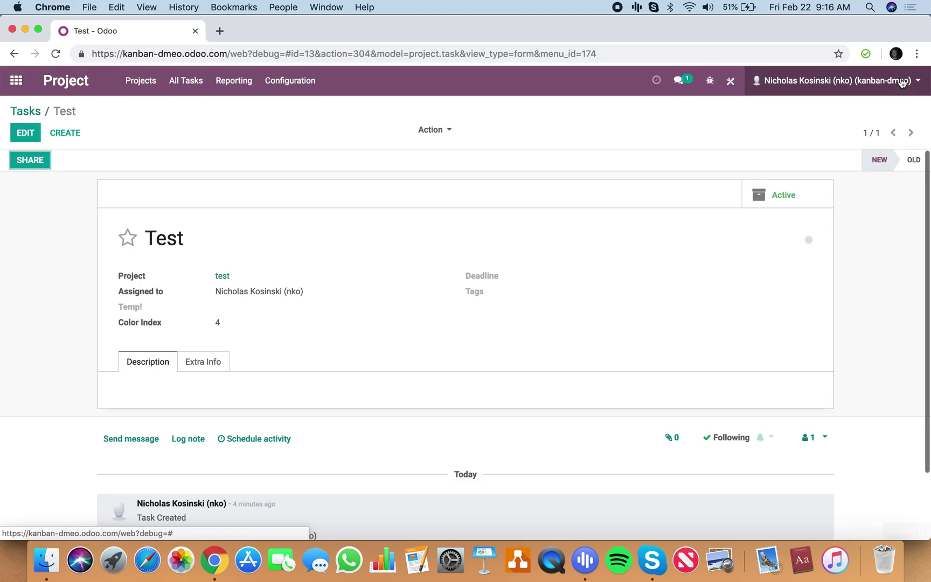
Step: Add another task named 'Test' to the New column of the kanban
left_click(26, 112)
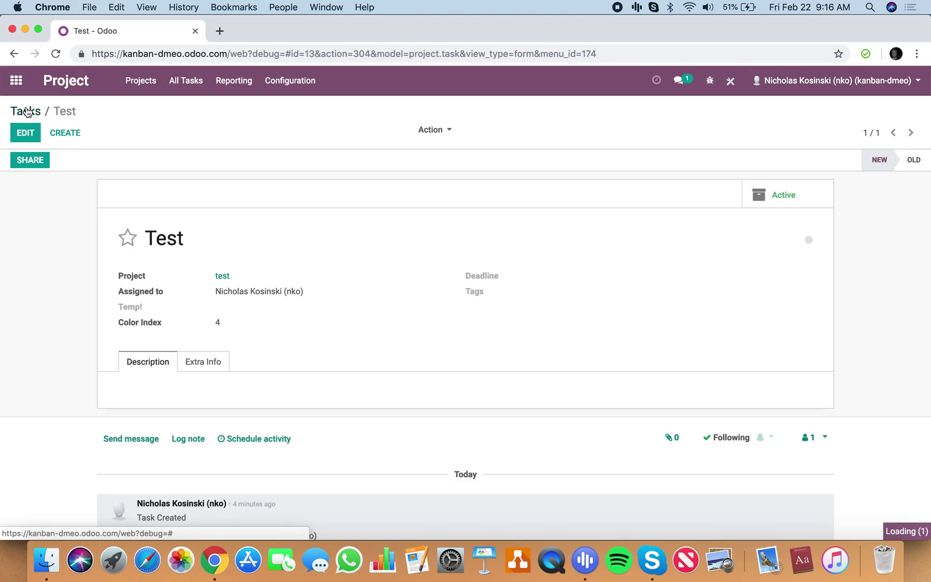
left_click(33, 137)
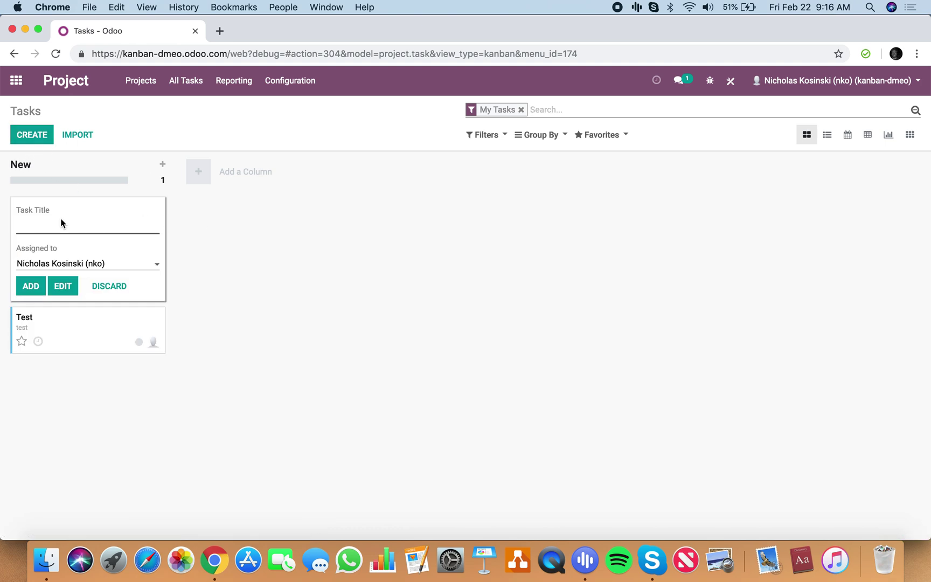
type("Test")
left_click(31, 286)
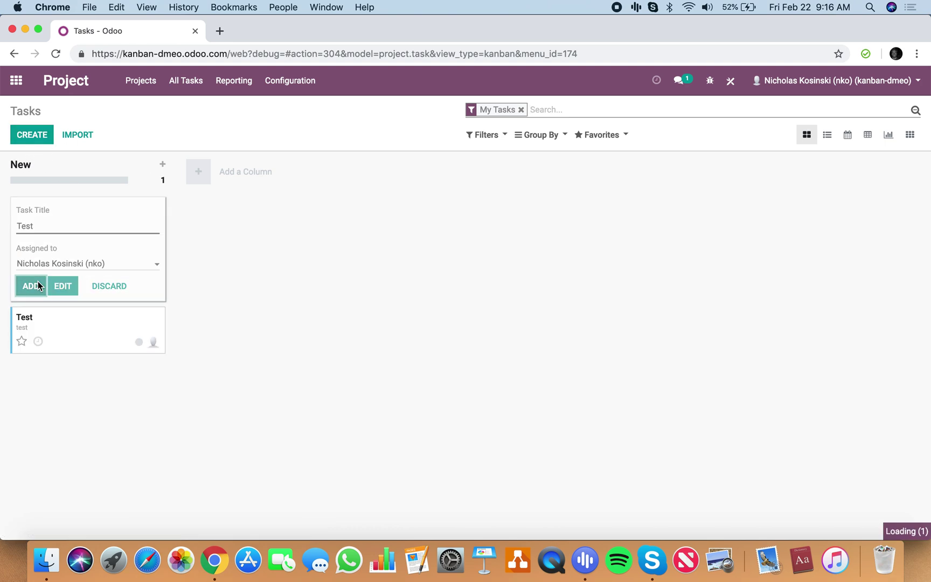
left_click(296, 258)
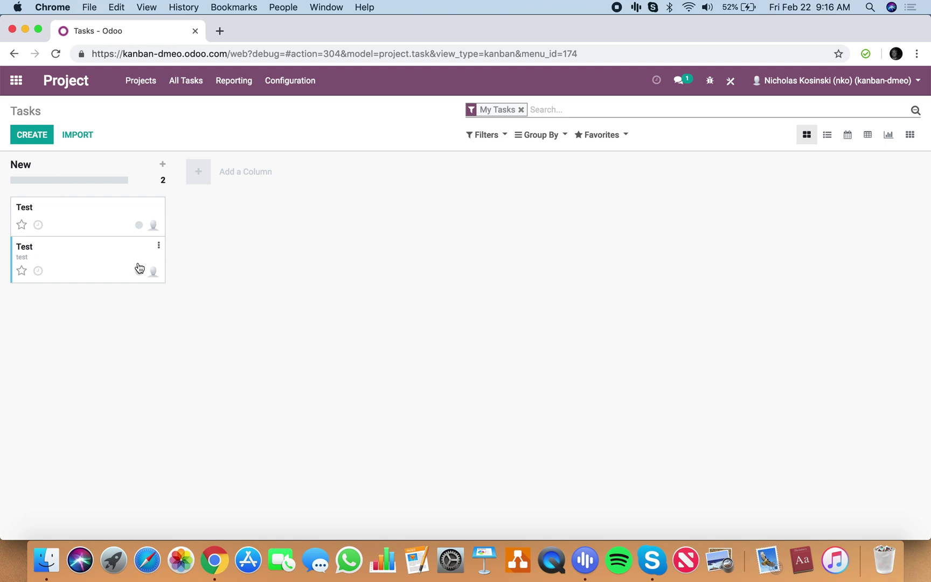
Step: Set the Test task's Temp! to Hot, save, and check its card colour
left_click(85, 226)
left_click(26, 132)
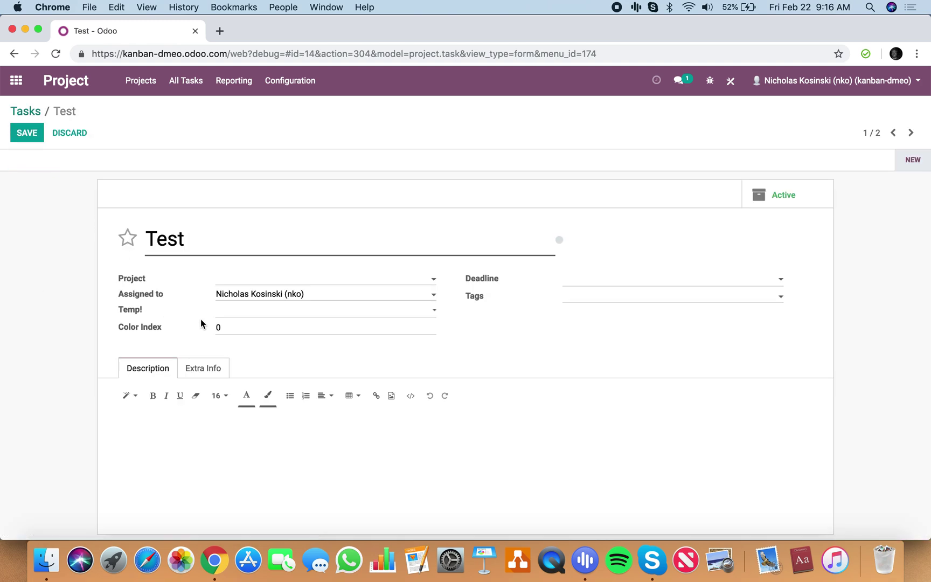
left_click(262, 311)
left_click(266, 321)
left_click(28, 133)
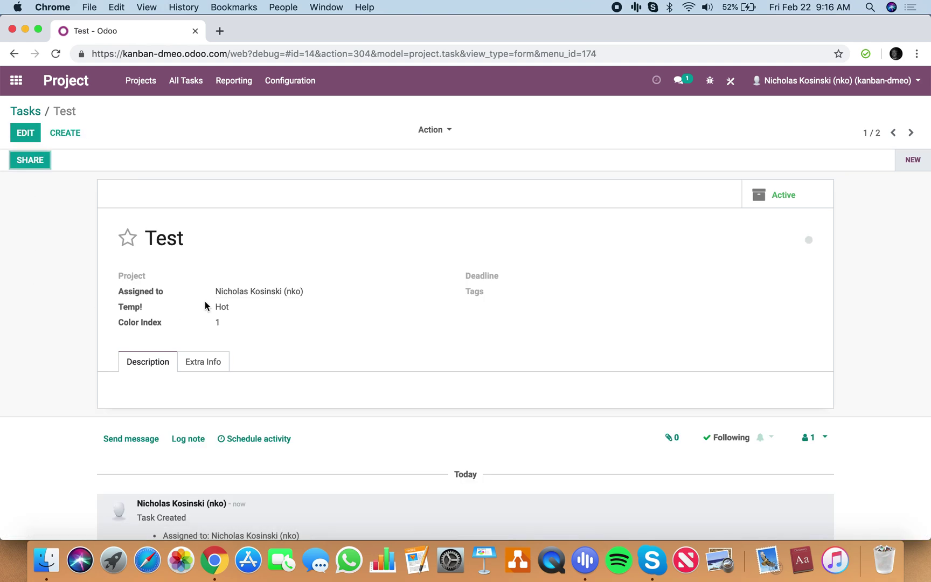
left_click(24, 108)
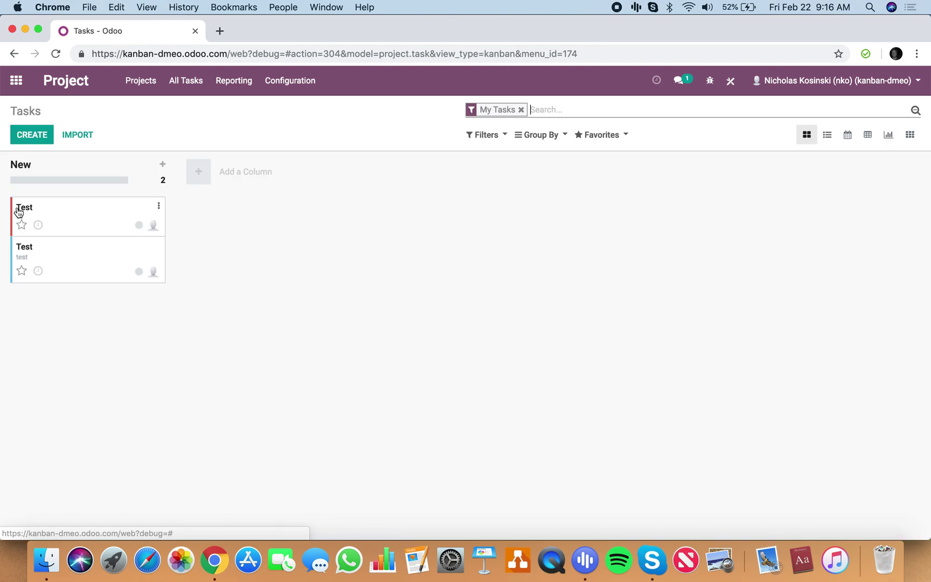
Step: Change the first Test task's Temp! to Cold, save, and check the kanban
left_click(104, 210)
left_click(26, 133)
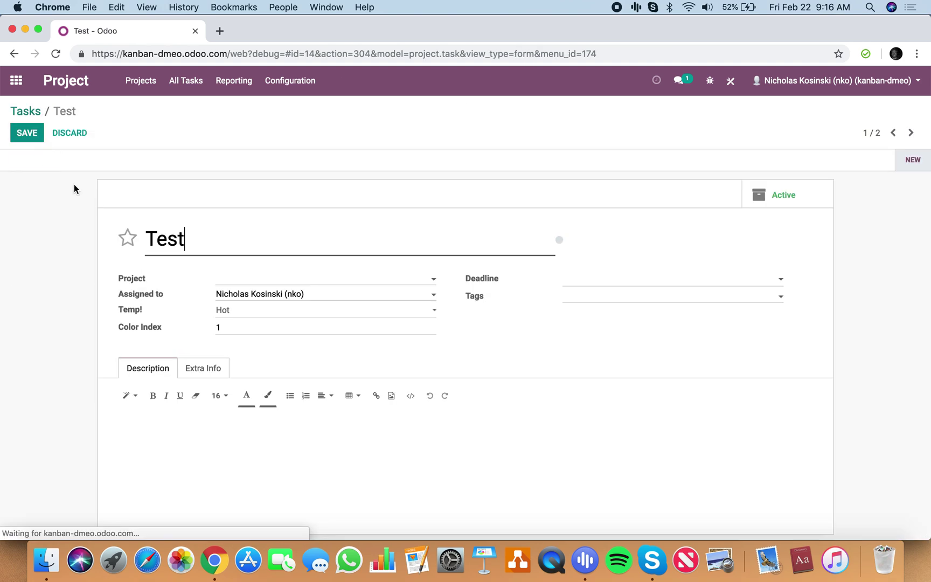
left_click(228, 311)
left_click(259, 321)
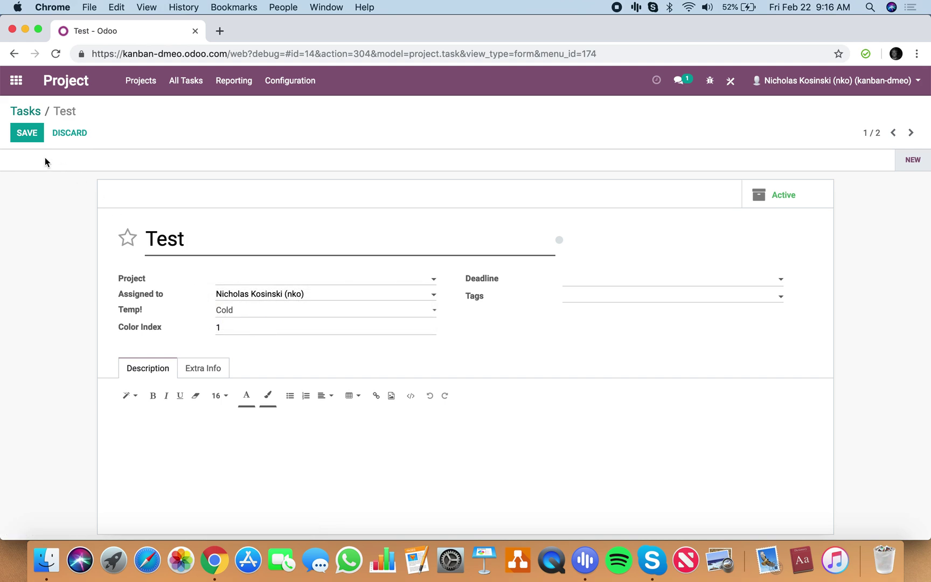
left_click(29, 134)
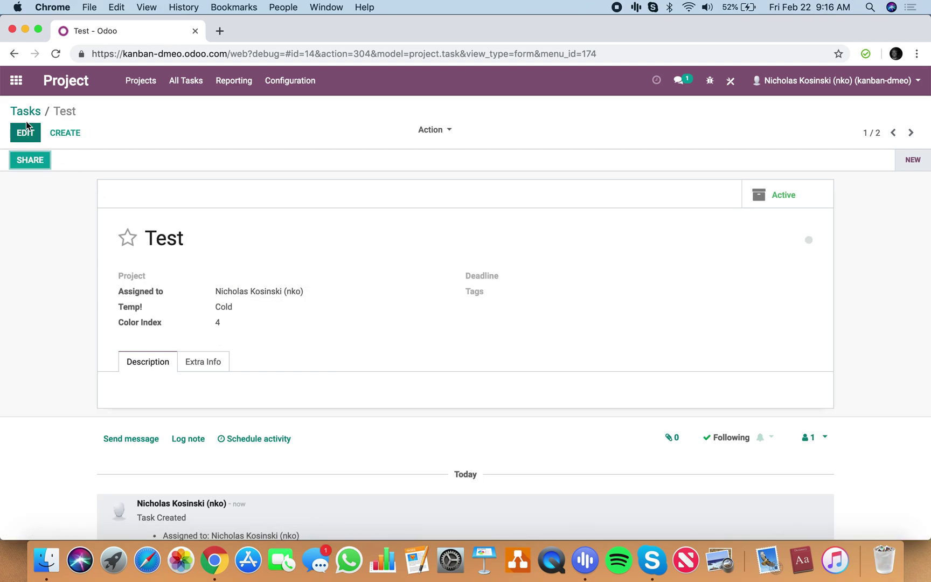
left_click(27, 112)
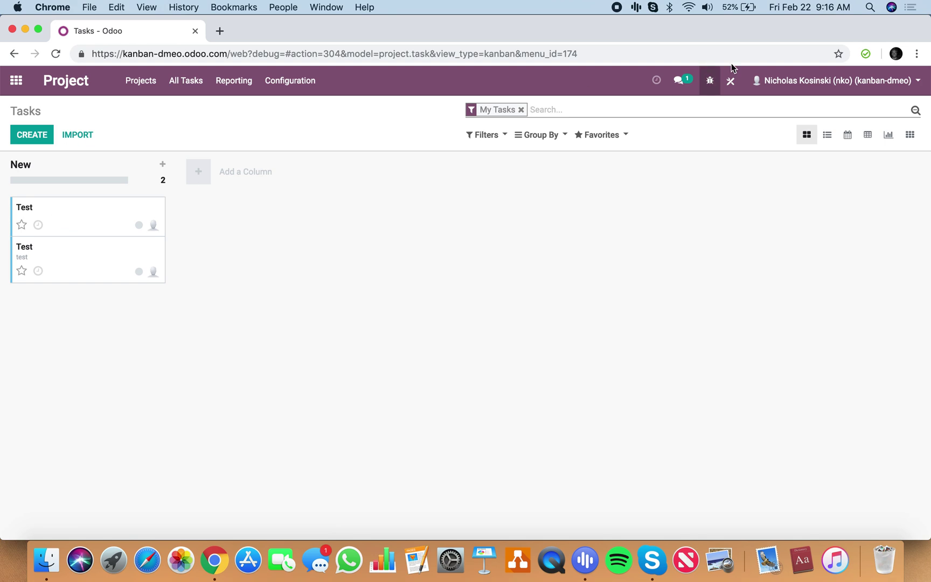
Step: Open the Test task in Studio and select its Color Index field
left_click(91, 209)
left_click(722, 86)
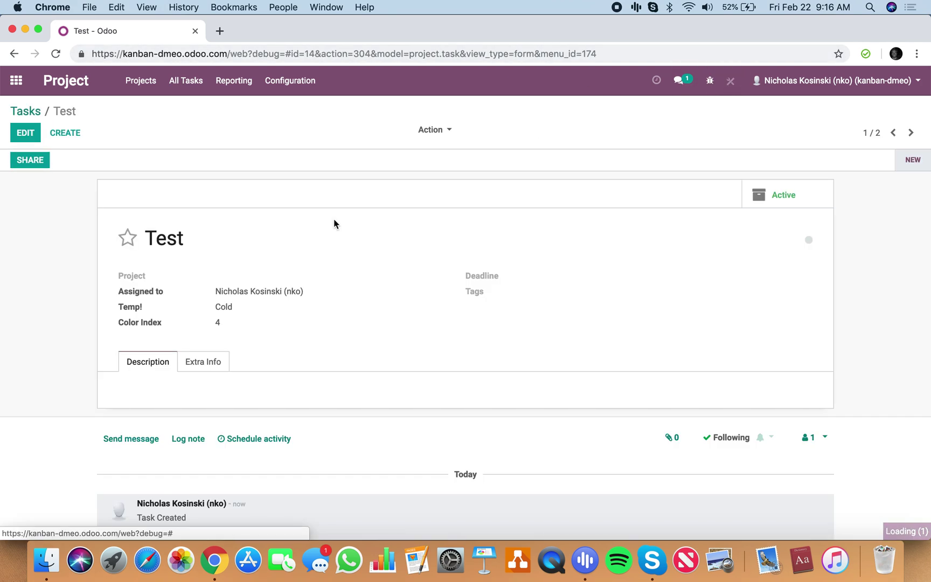
left_click(227, 356)
Step: Remove the Color Index field from the task form in Studio and close Studio
scroll(160, 484, "down", 1)
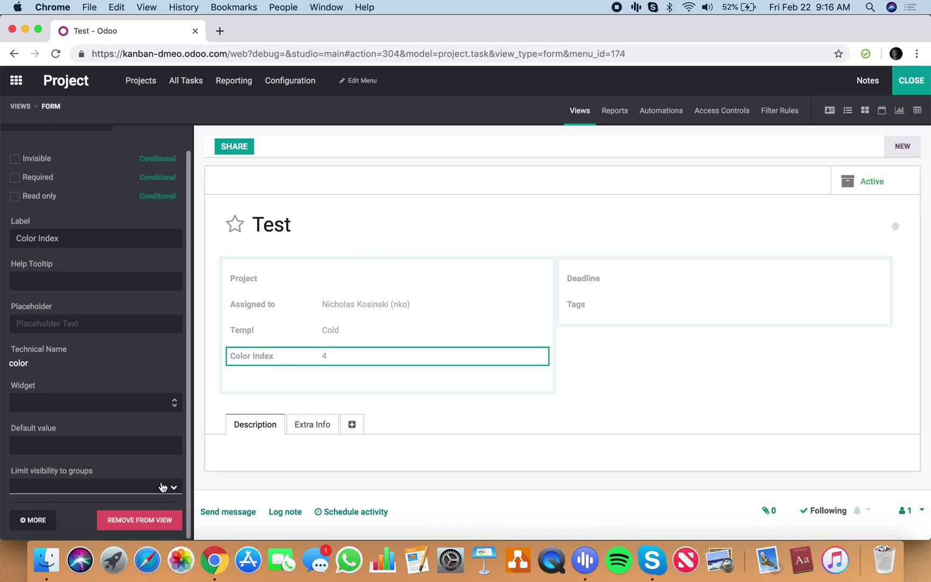
left_click(149, 527)
left_click(278, 171)
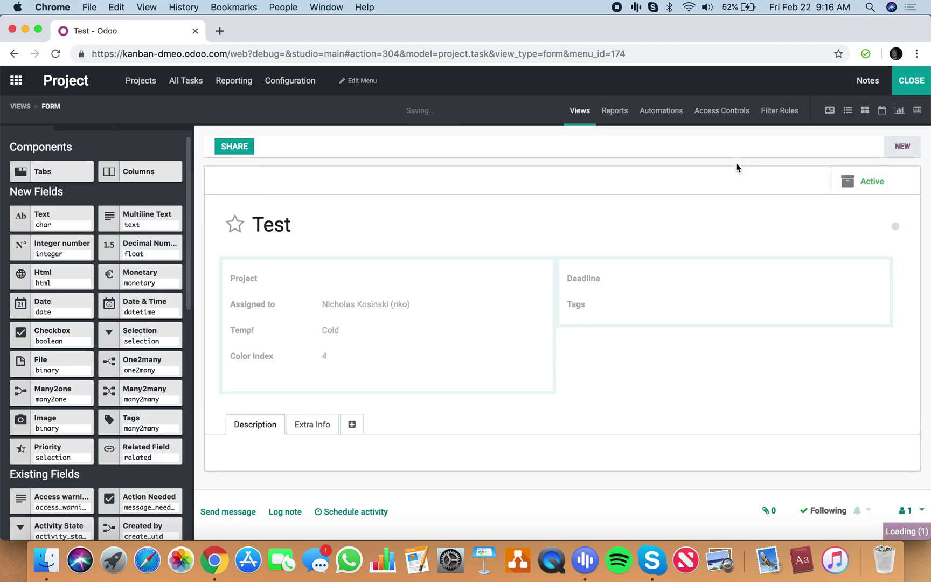
left_click(914, 80)
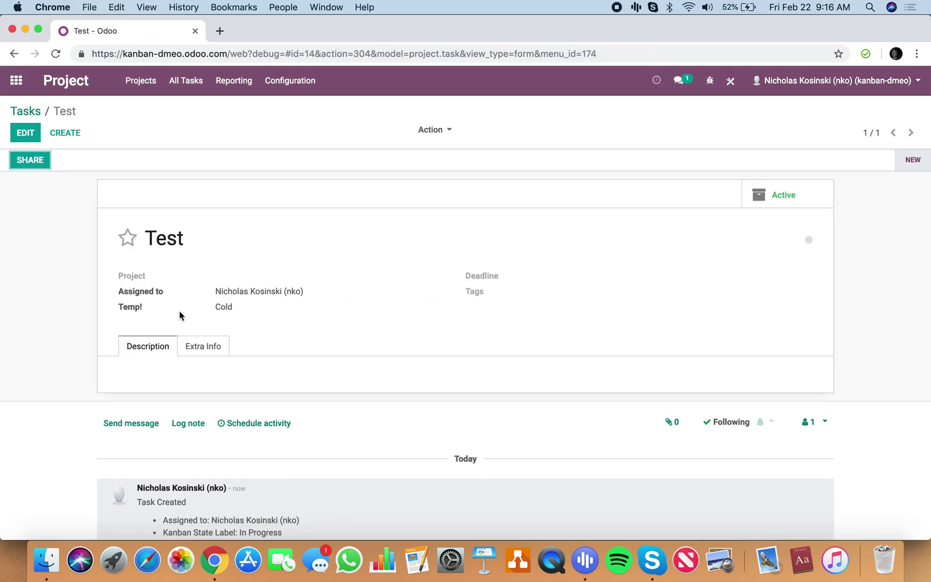
Step: Set the Test task's Temp! to Hot, save it, and return to the apps home menu
left_click(30, 134)
left_click(246, 307)
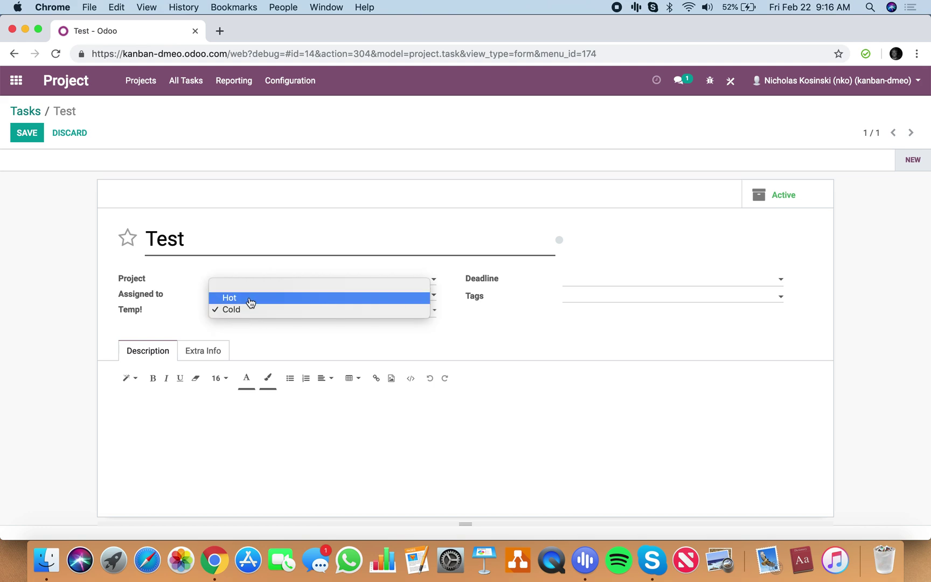
left_click(251, 302)
left_click(26, 134)
left_click(24, 110)
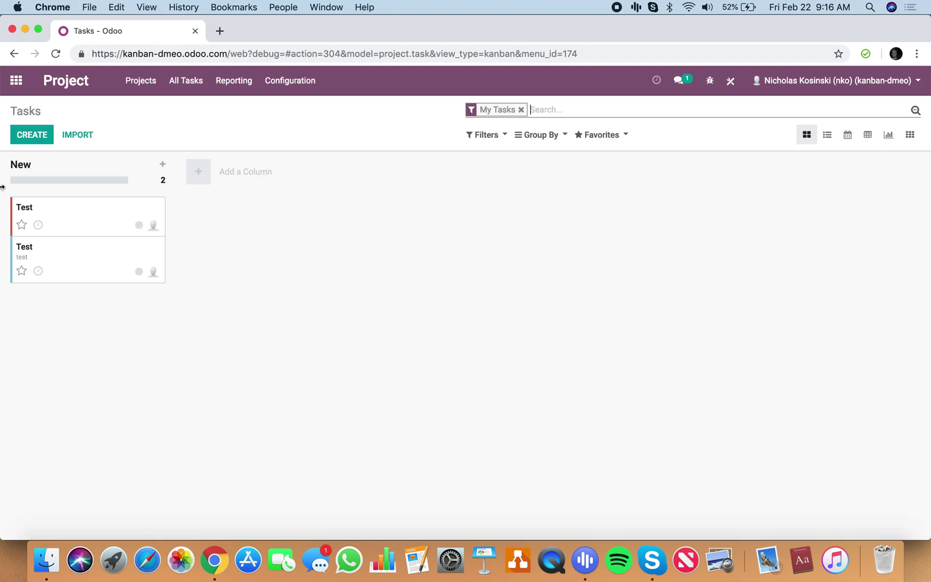
left_click(15, 80)
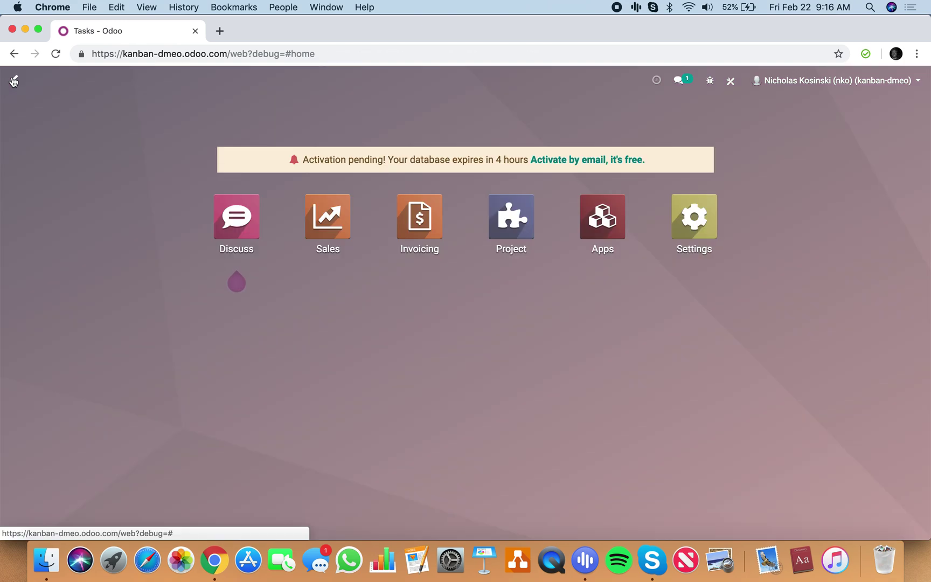